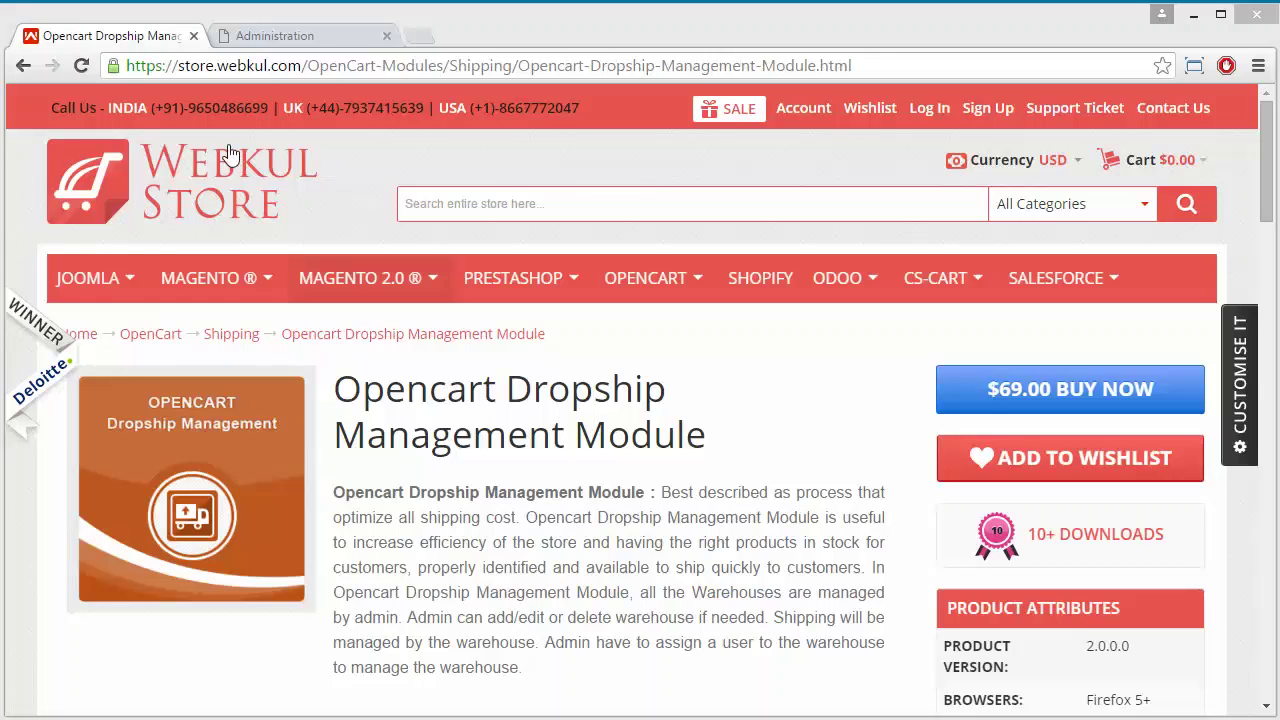
Switch to the OpenCart administration and open the list of extension modules
left_click(294, 37)
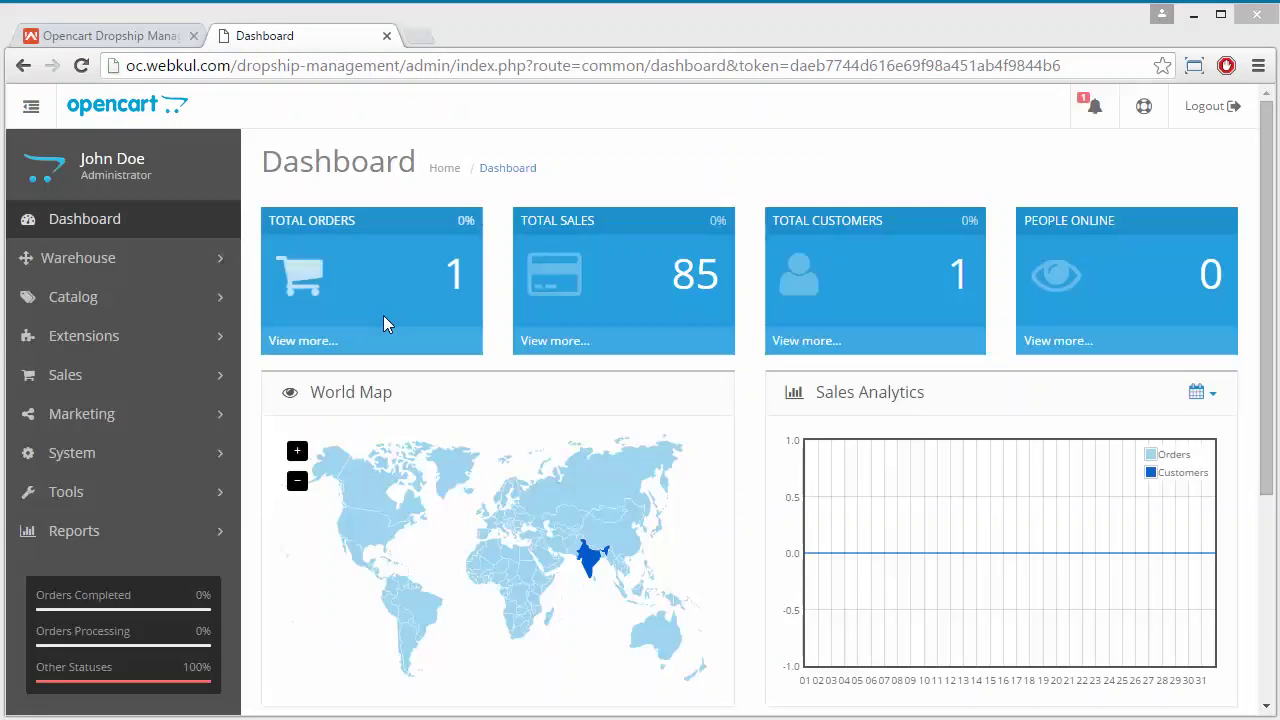
left_click(113, 335)
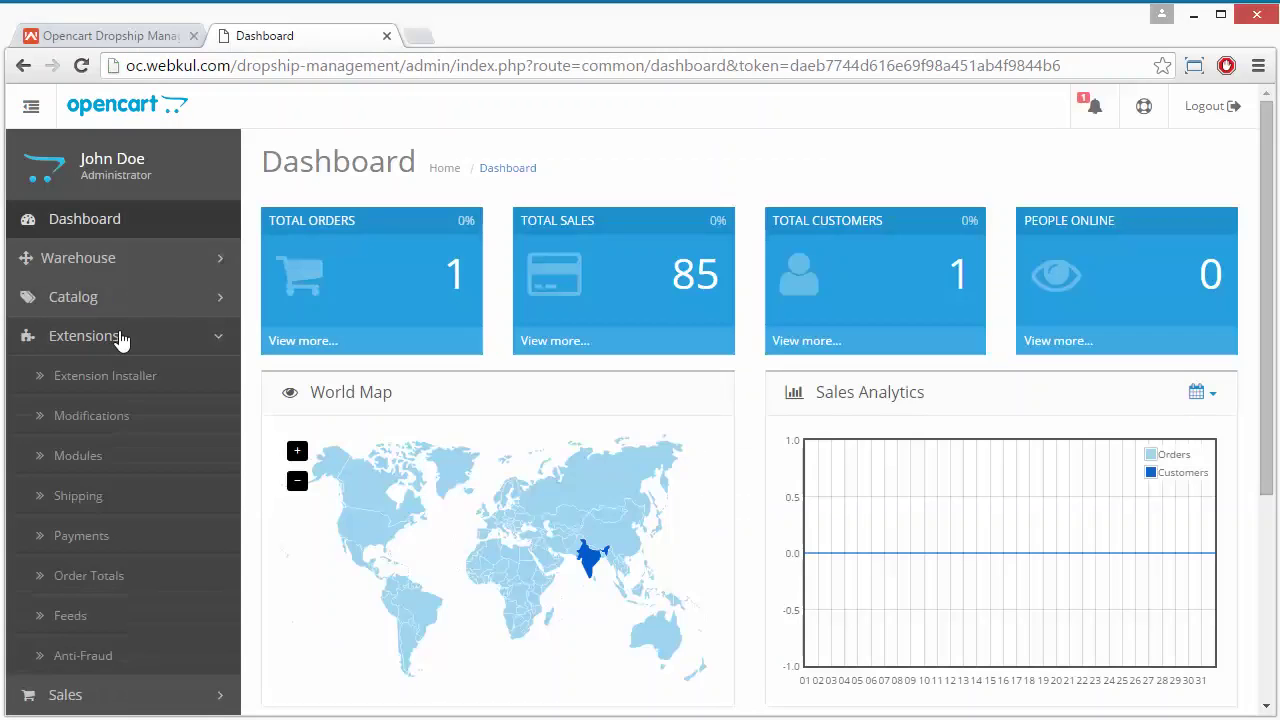
left_click(111, 456)
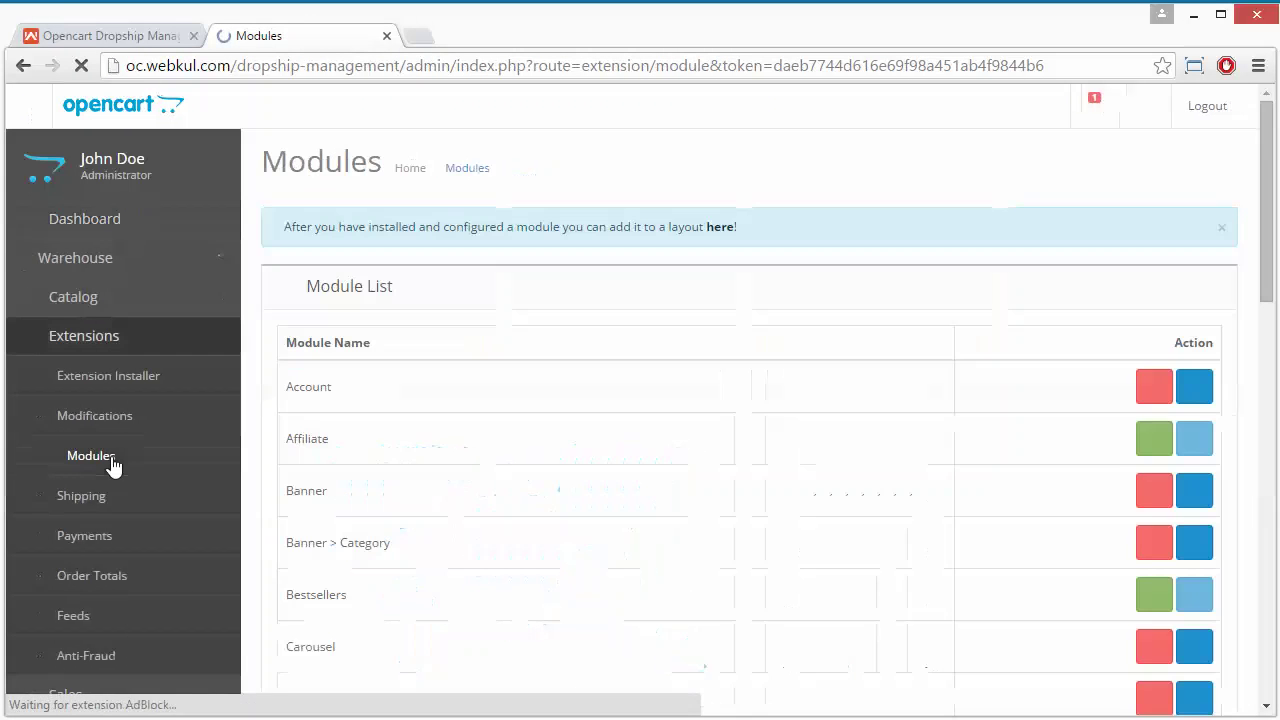
Open the Warehouse Manager module for editing and check its status setting
scroll(597, 491, "down", 8)
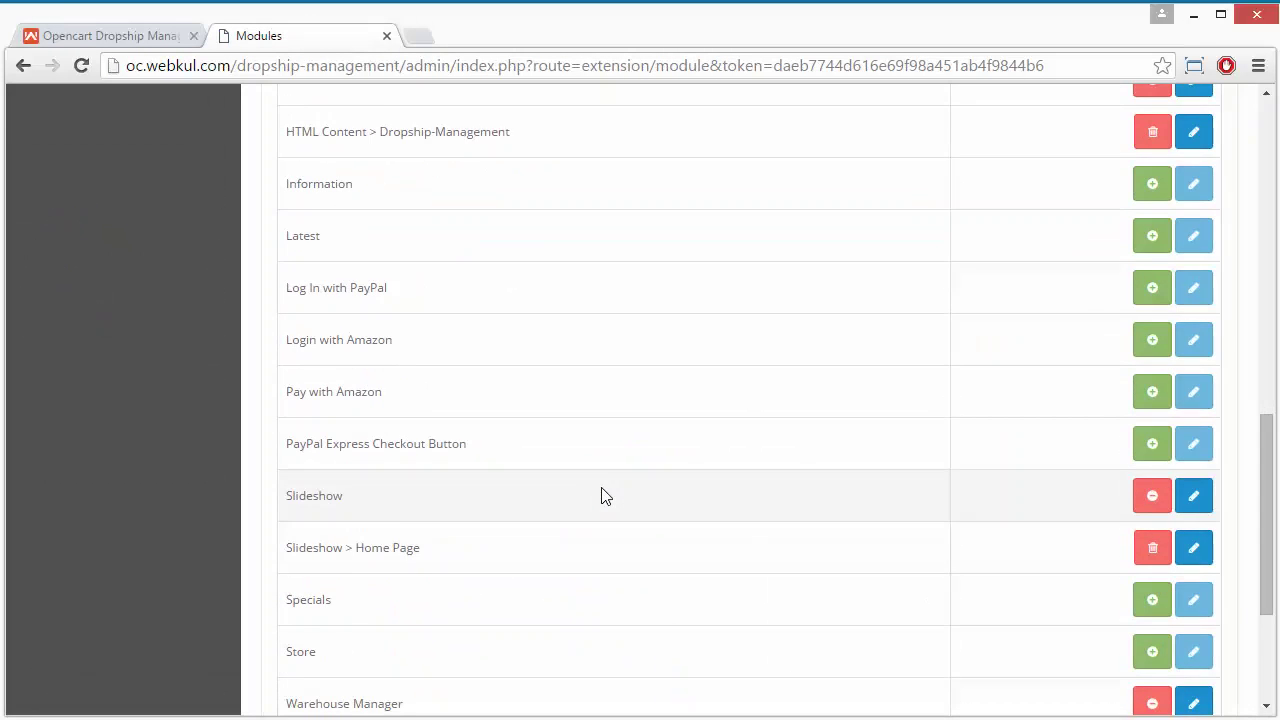
scroll(601, 494, "down", 1)
scroll(601, 494, "down", 2)
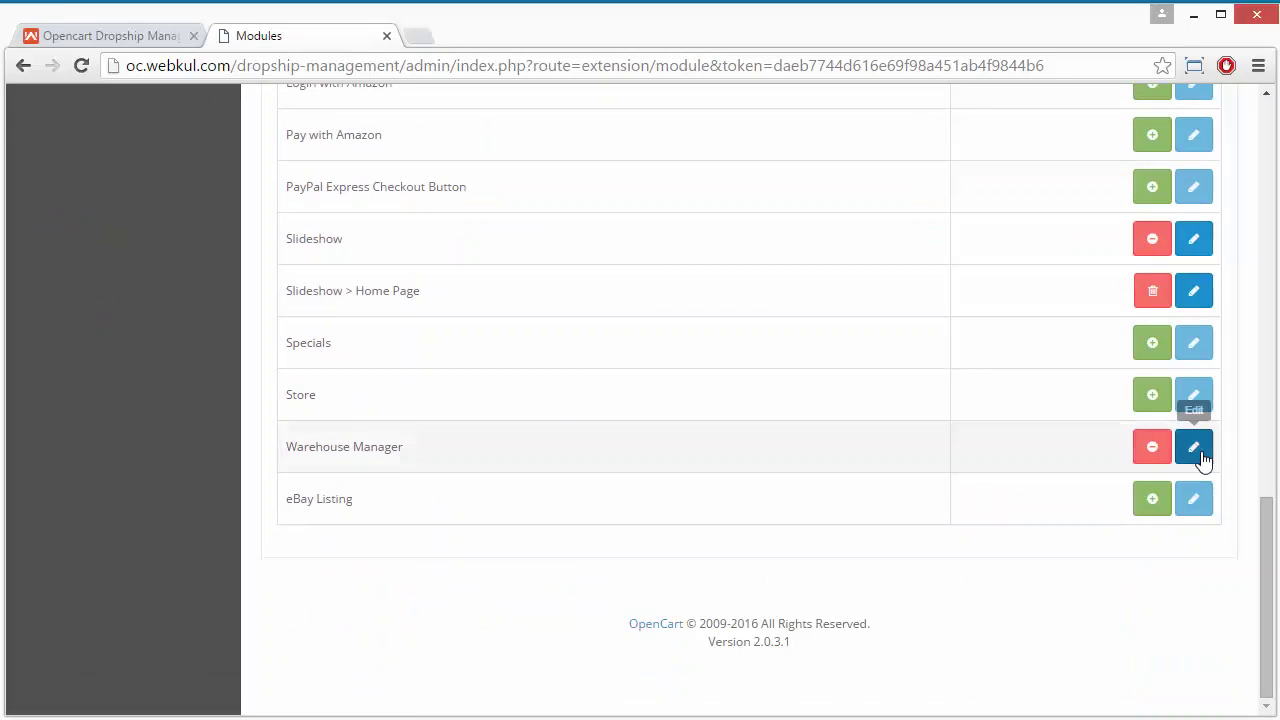
scroll(434, 303, "up", 10)
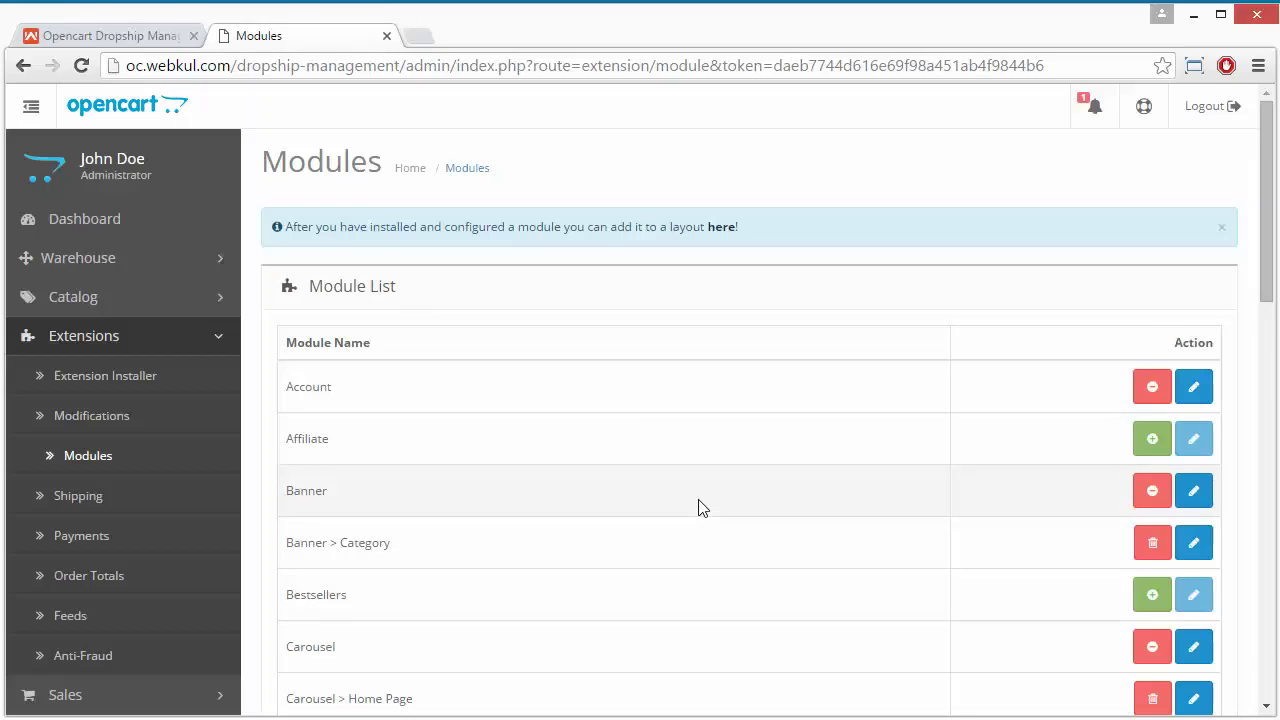
scroll(700, 508, "down", 10)
left_click(1194, 447)
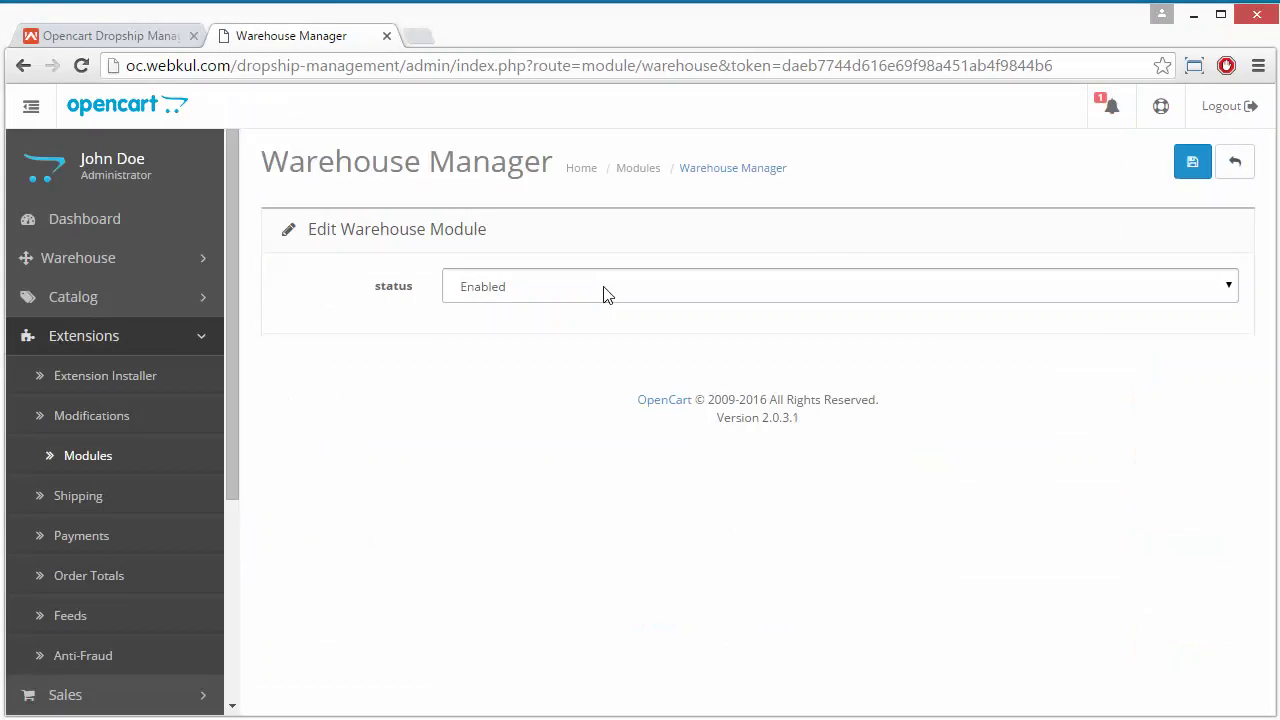
left_click(1186, 287)
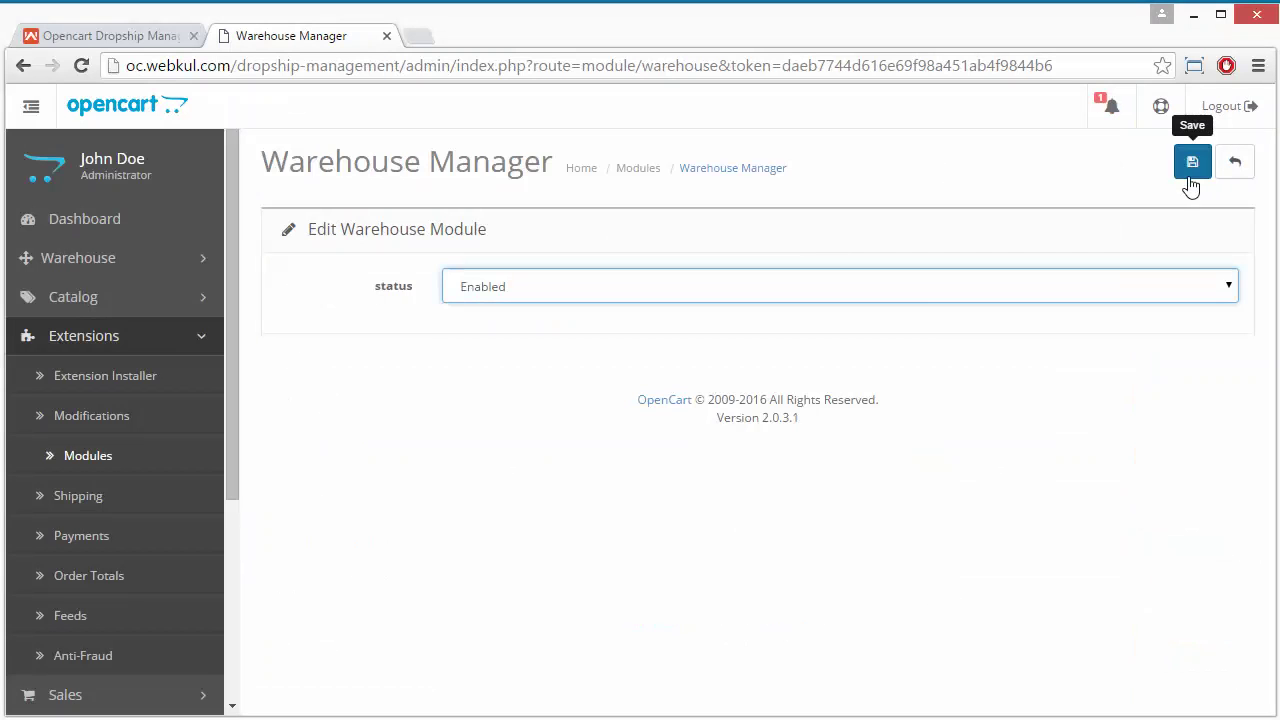
Go to the warehouse management list and open warehouse1 for editing
left_click(152, 273)
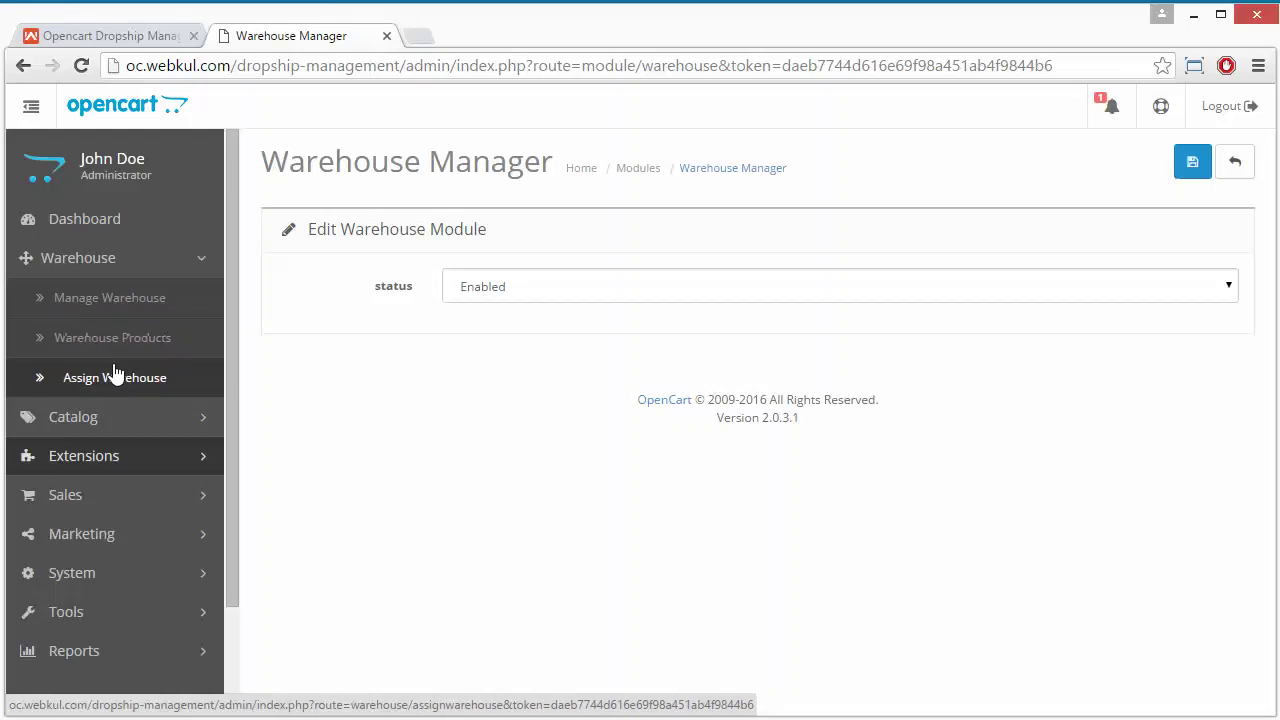
left_click(145, 305)
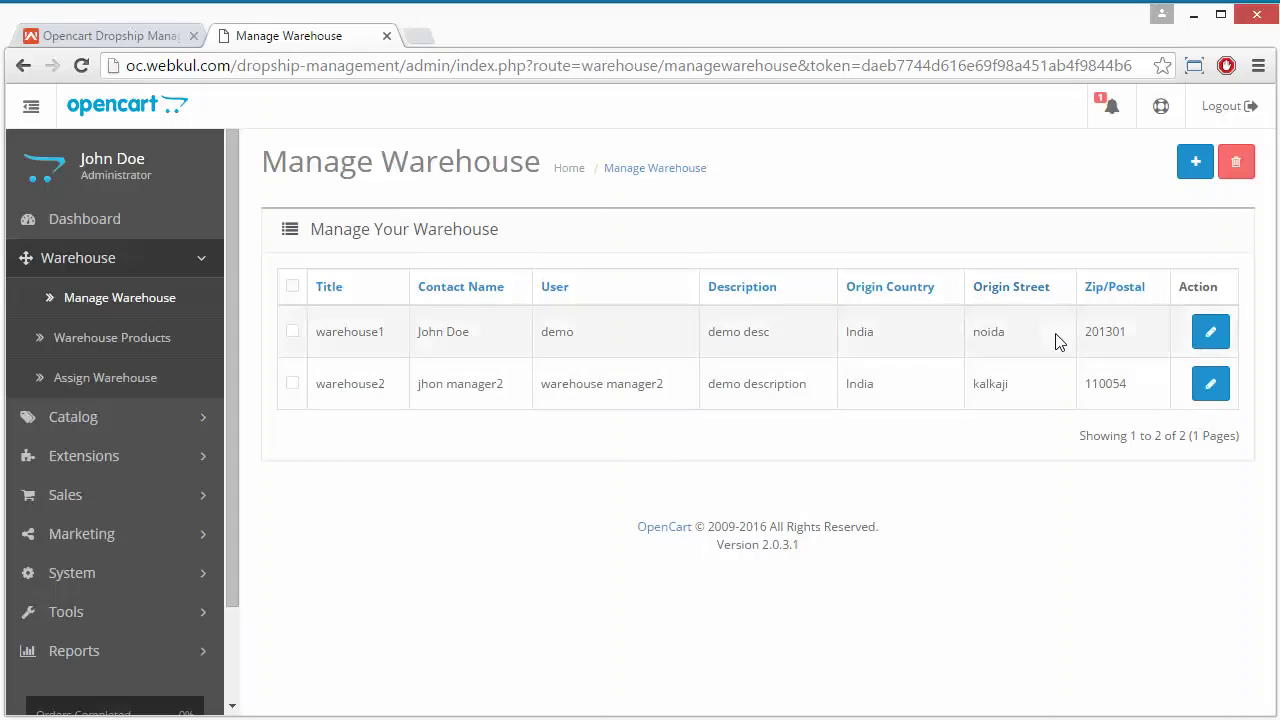
left_click(1210, 334)
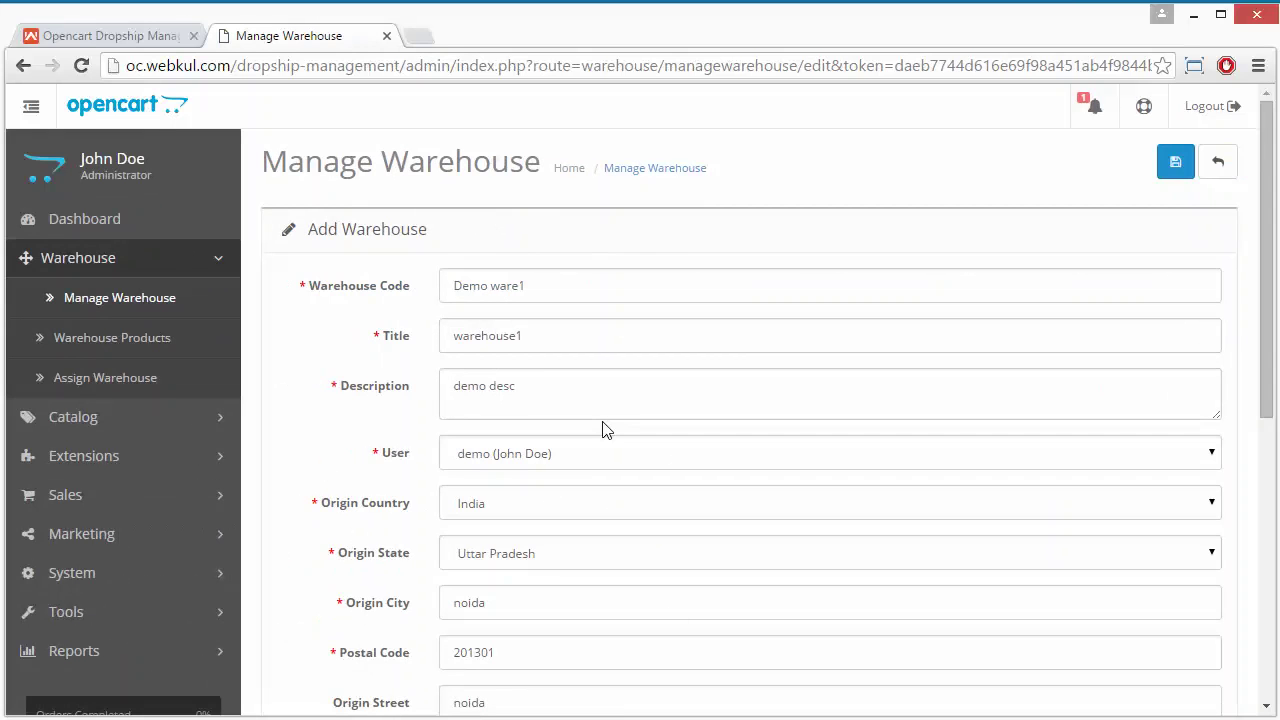
Examine warehouse1's code, title and description fields and the users that can be assigned to it
scroll(602, 430, "down", 1)
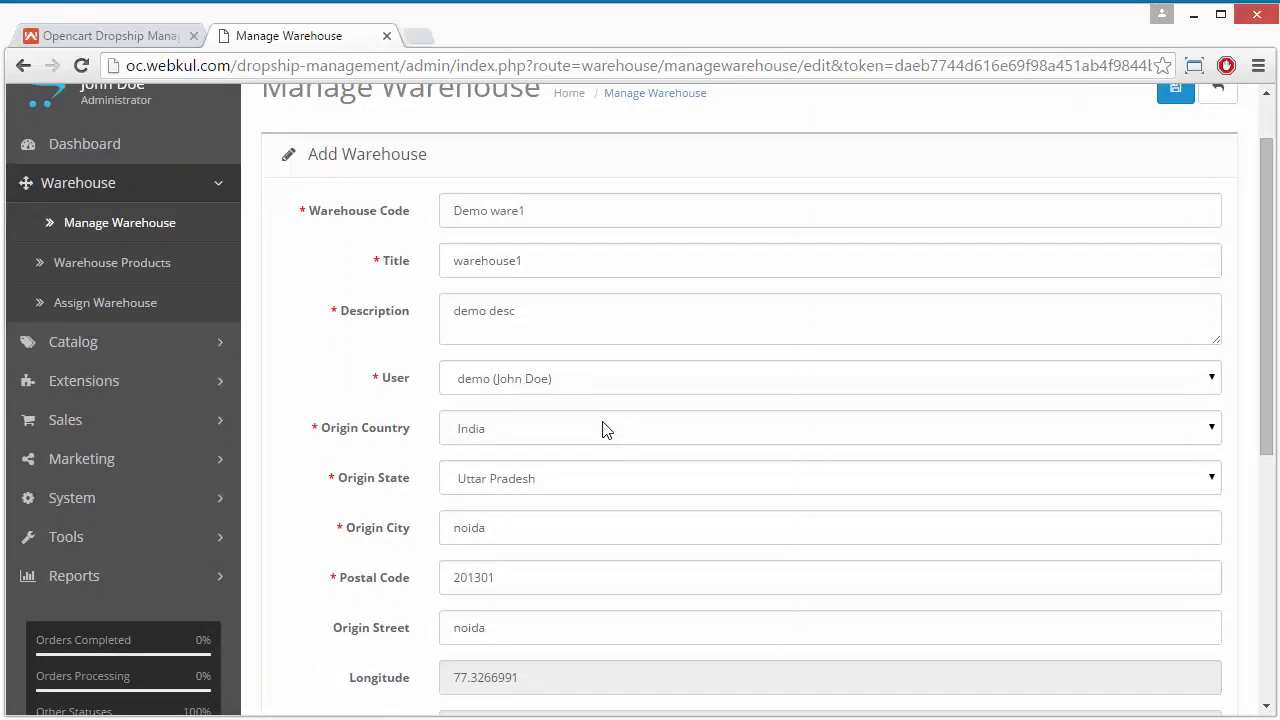
scroll(602, 430, "up", 1)
left_click(543, 297)
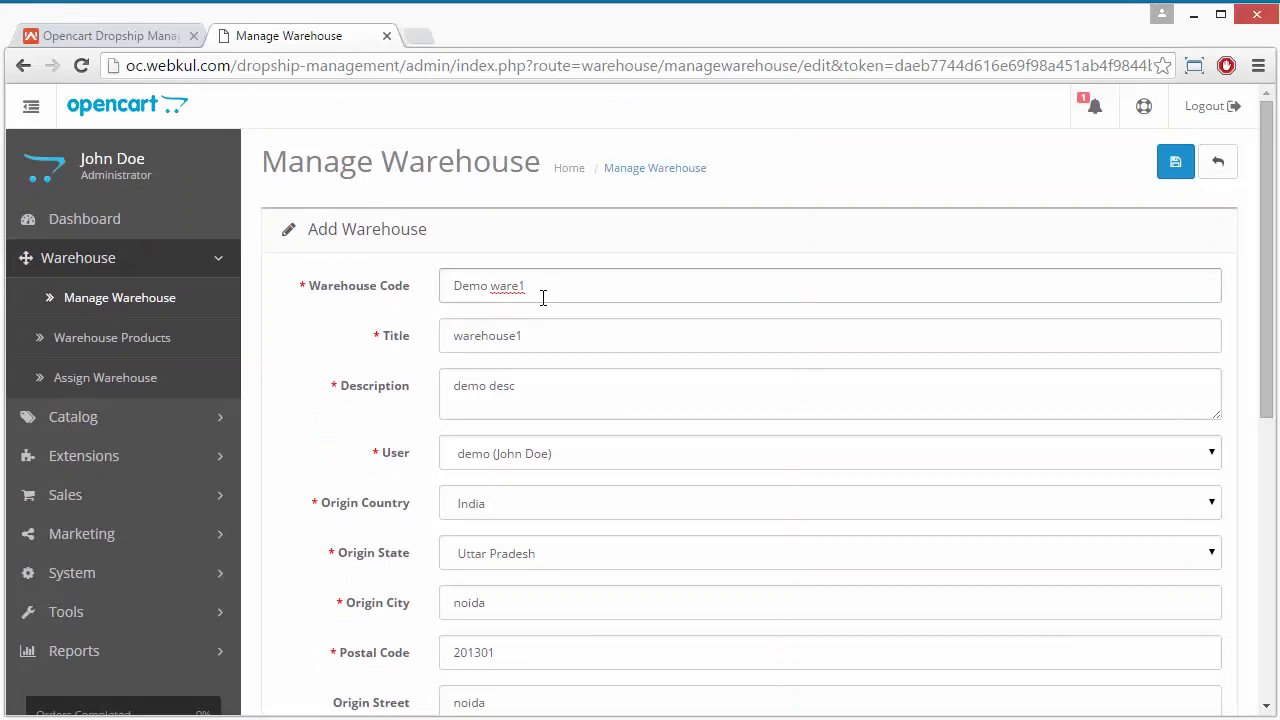
left_click(543, 331)
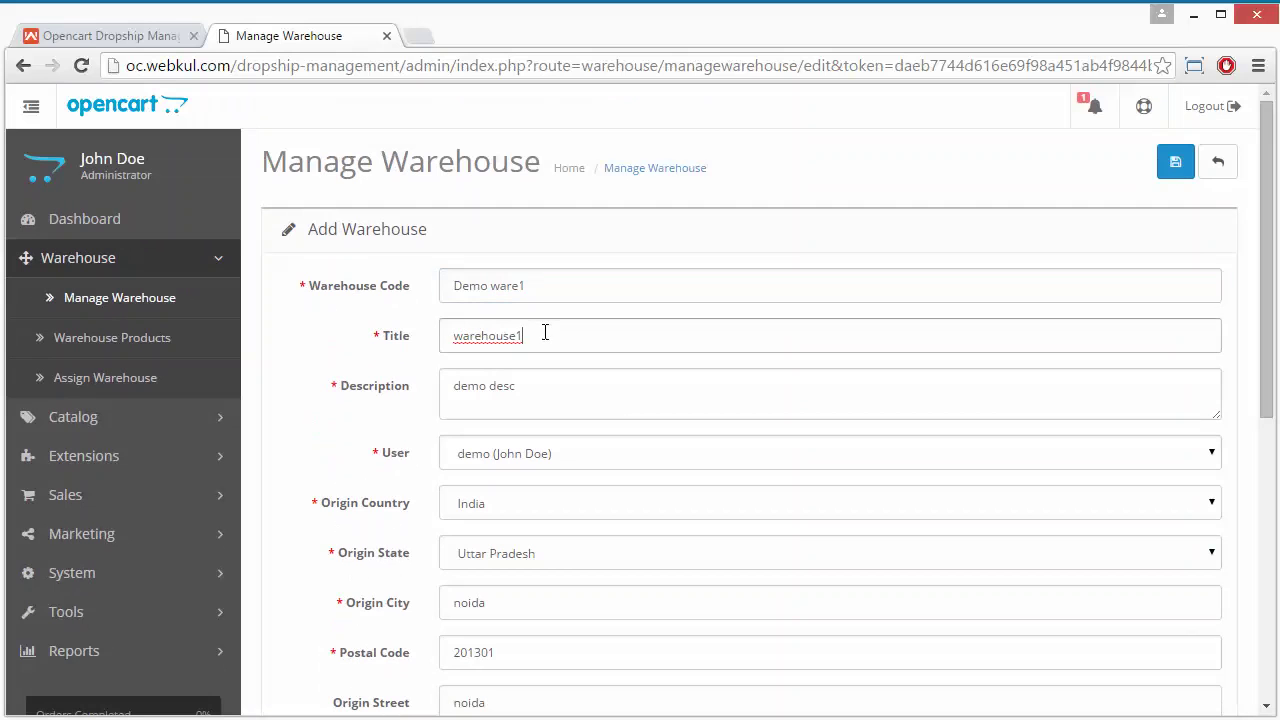
left_click(551, 386)
left_click(590, 453)
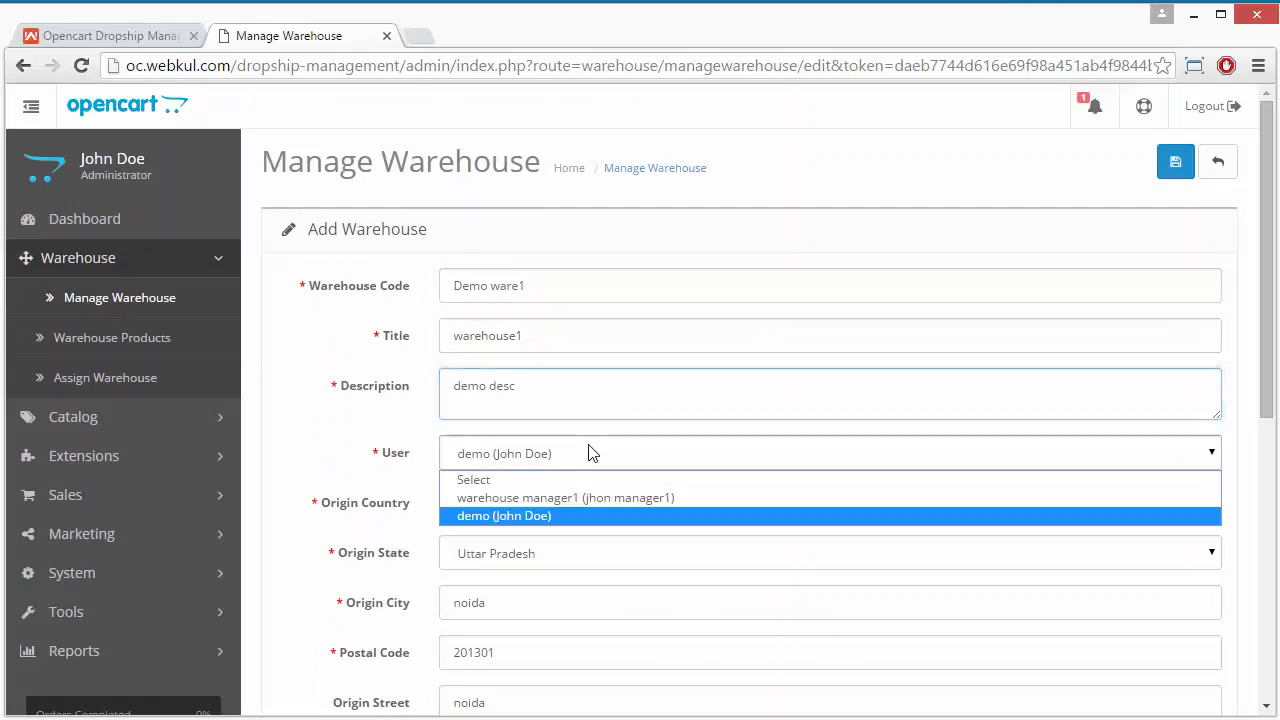
left_click(590, 453)
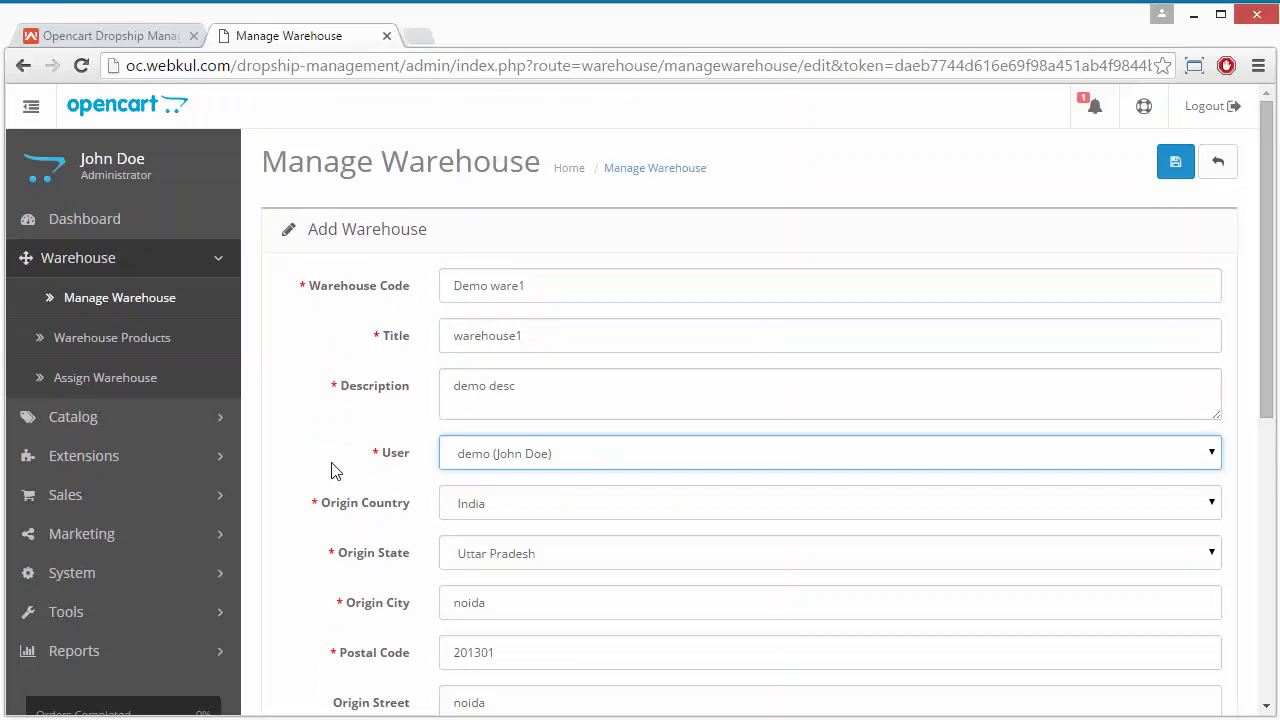
scroll(333, 468, "down", 3)
left_click(612, 345)
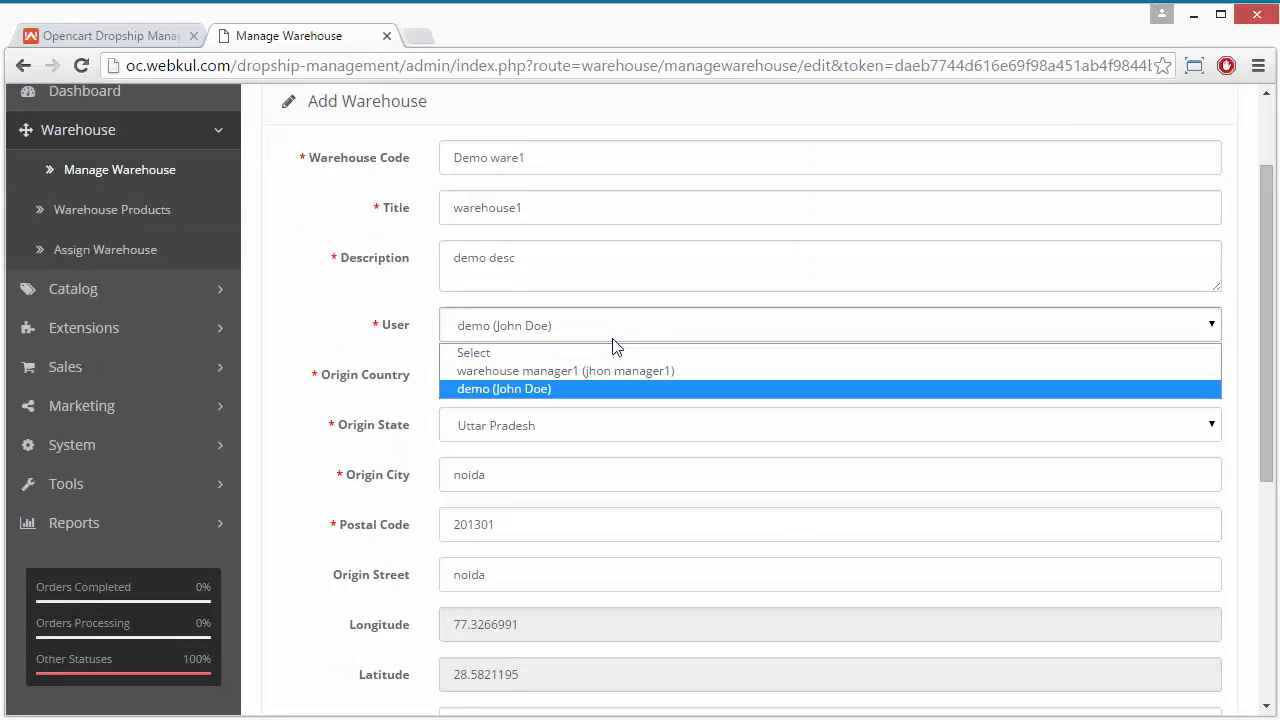
left_click(330, 325)
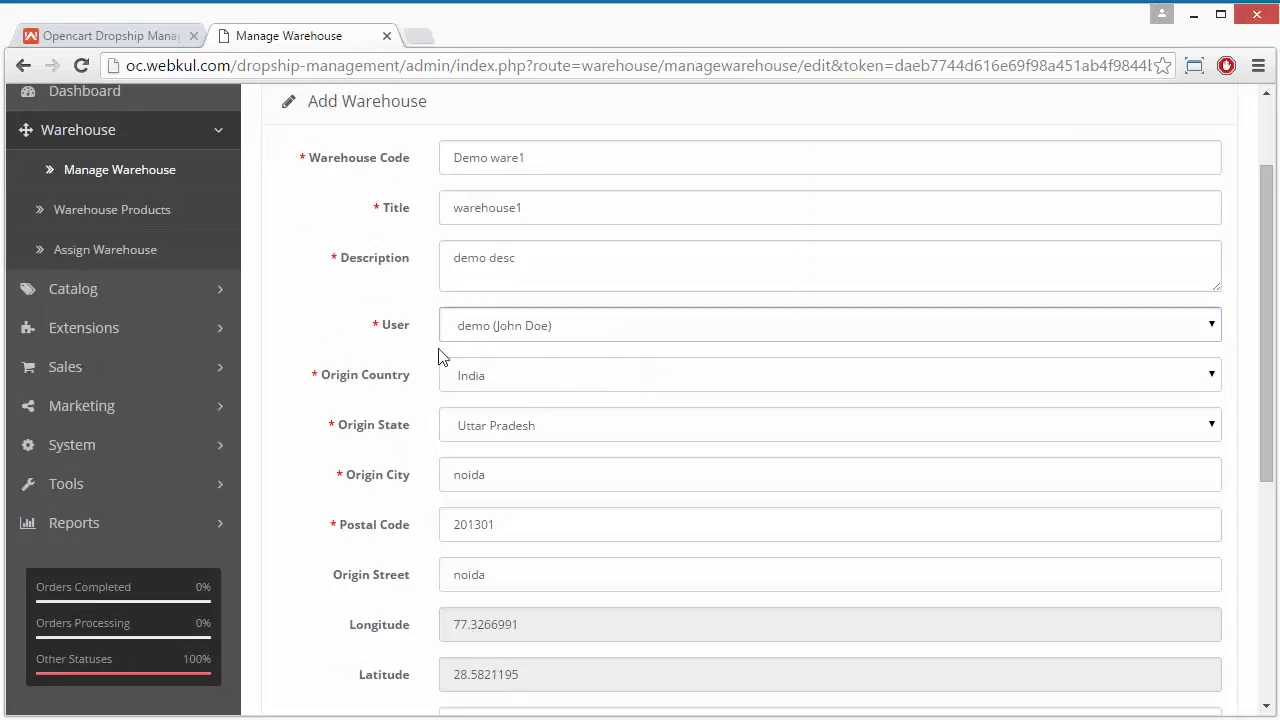
Review warehouse1's origin country, state, city, postal code and street, its coordinates, status and applicable shipping methods
left_click(517, 390)
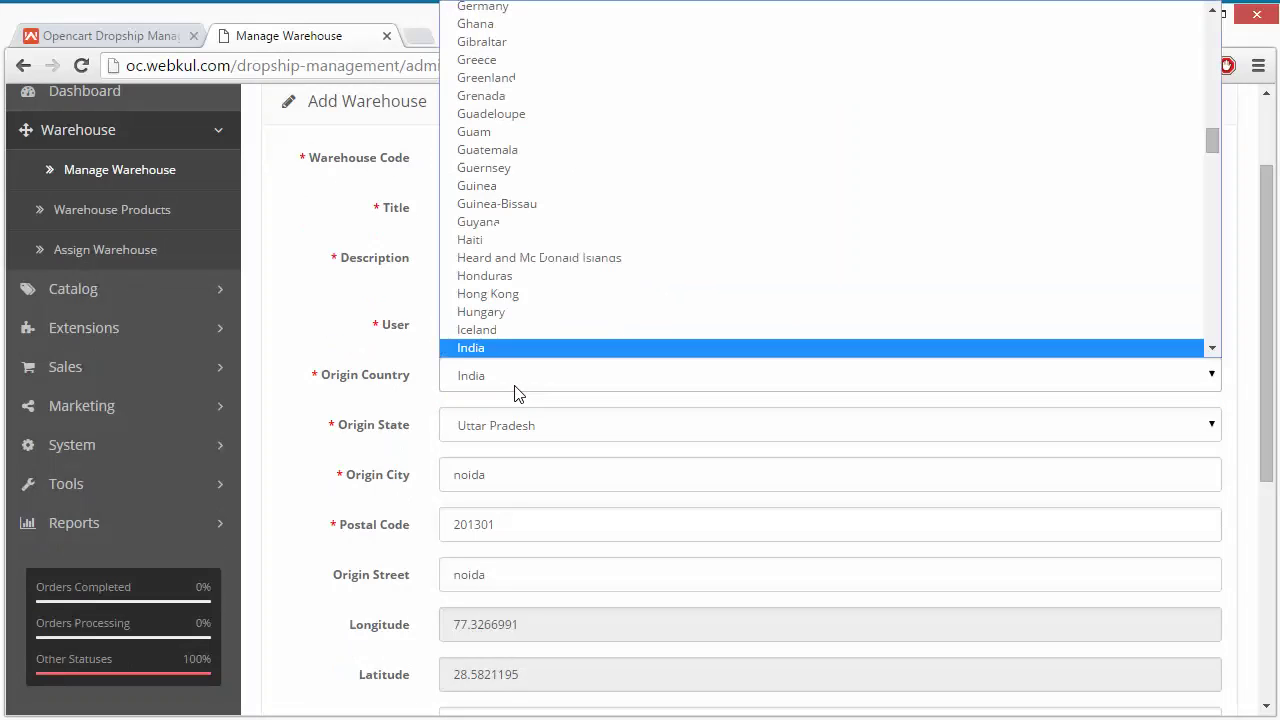
left_click(293, 310)
left_click(547, 432)
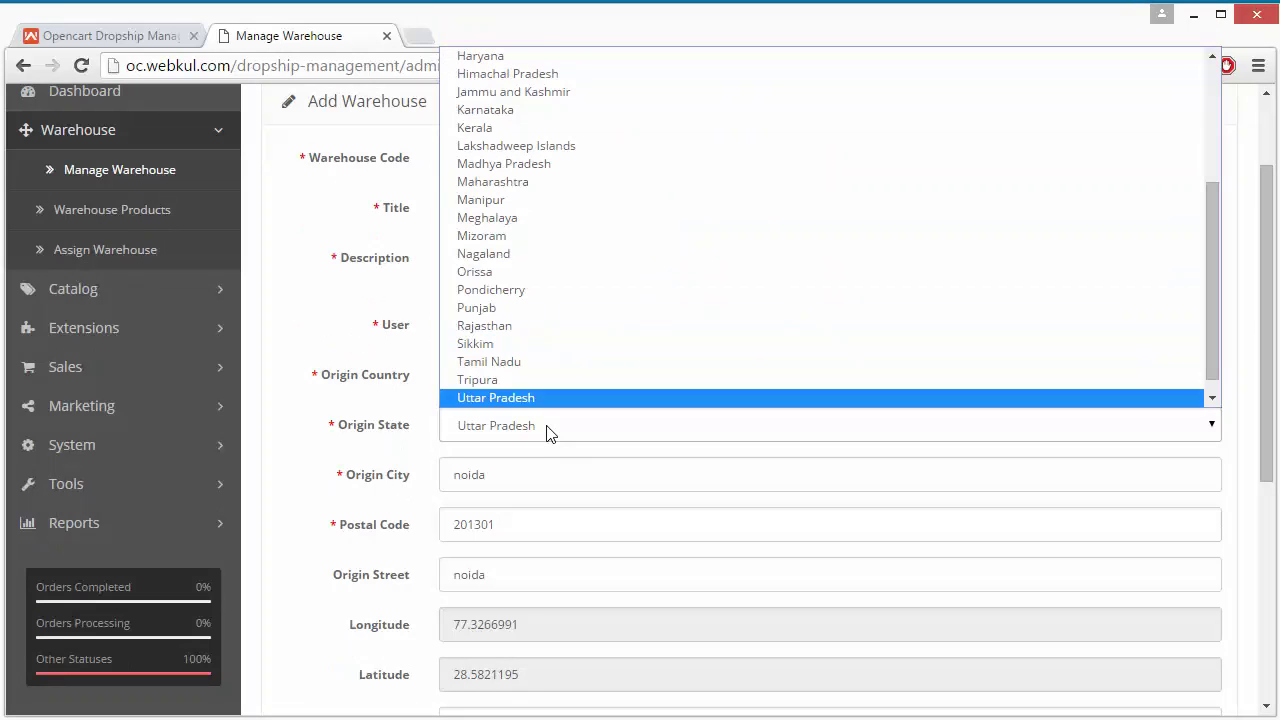
left_click(549, 431)
scroll(372, 463, "down", 2)
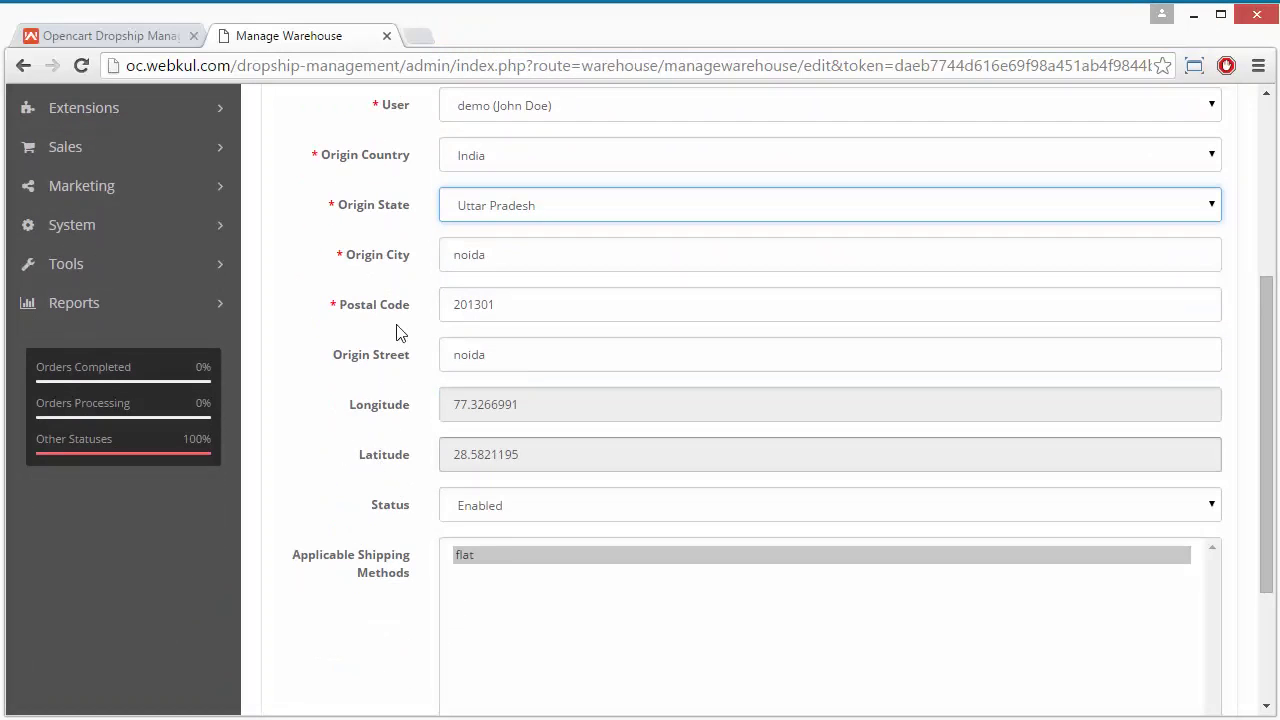
left_click(493, 254)
left_click(528, 314)
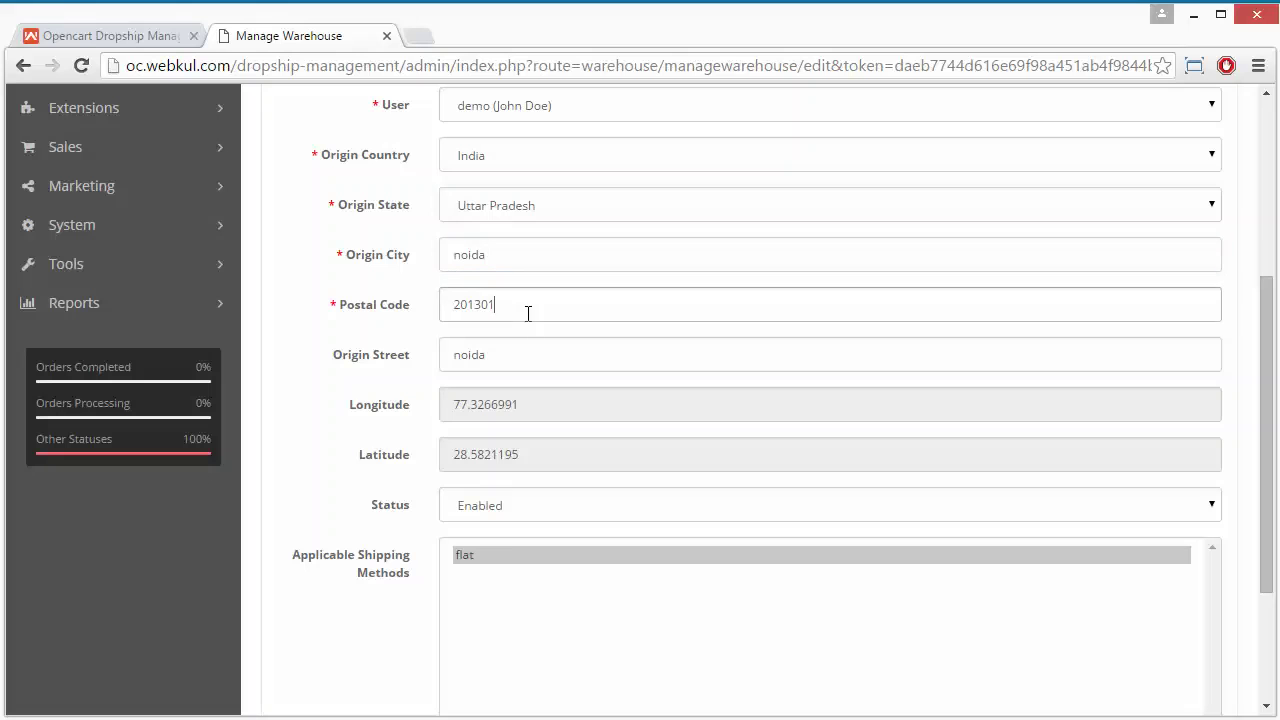
left_click(529, 357)
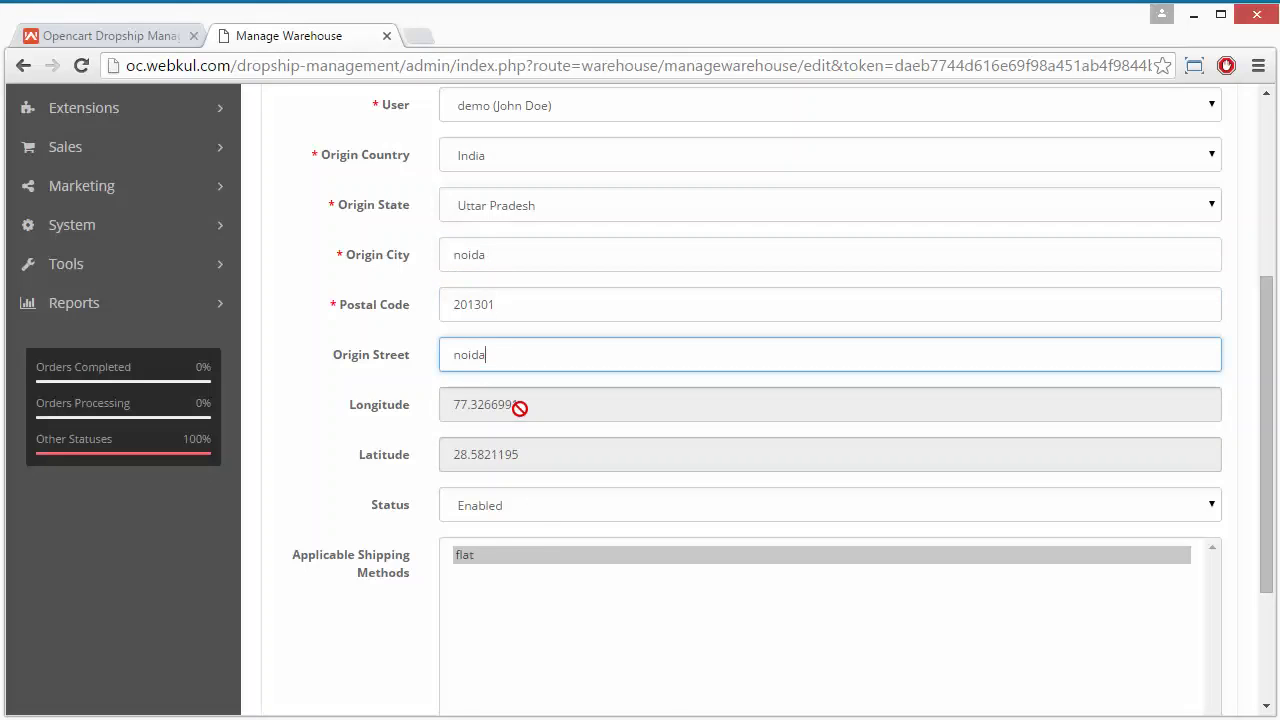
left_click(505, 305)
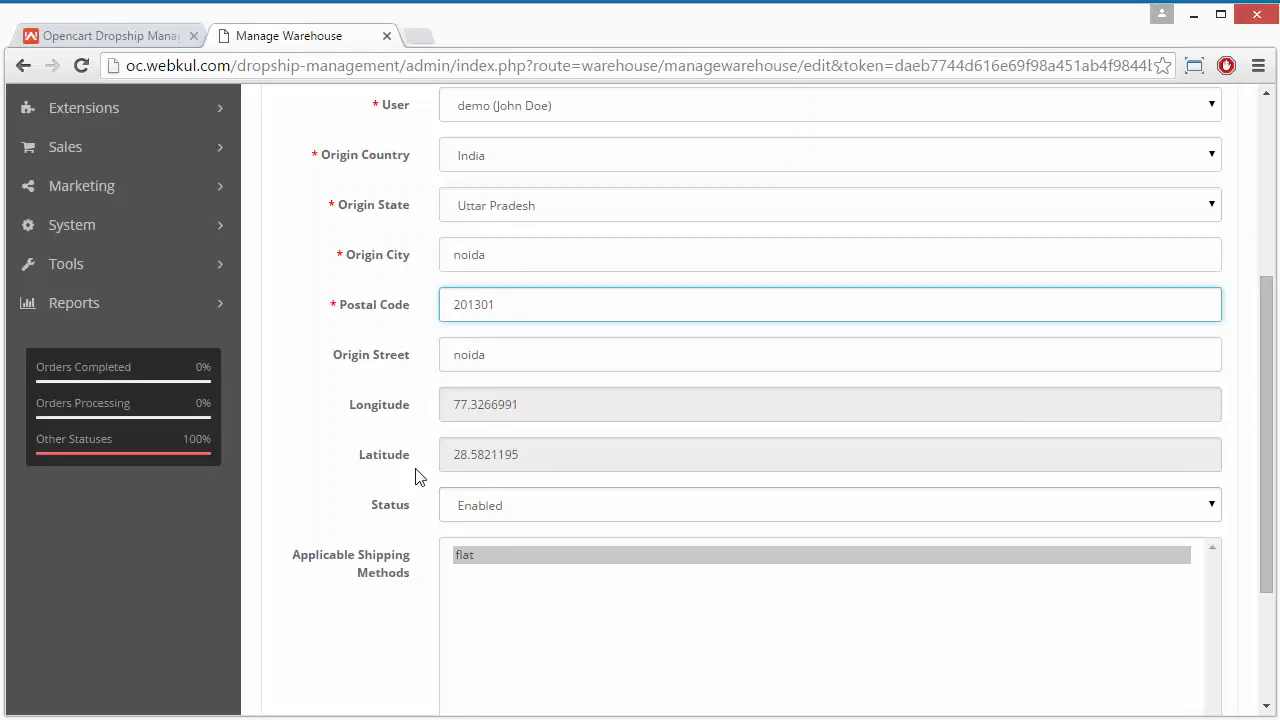
left_click(572, 520)
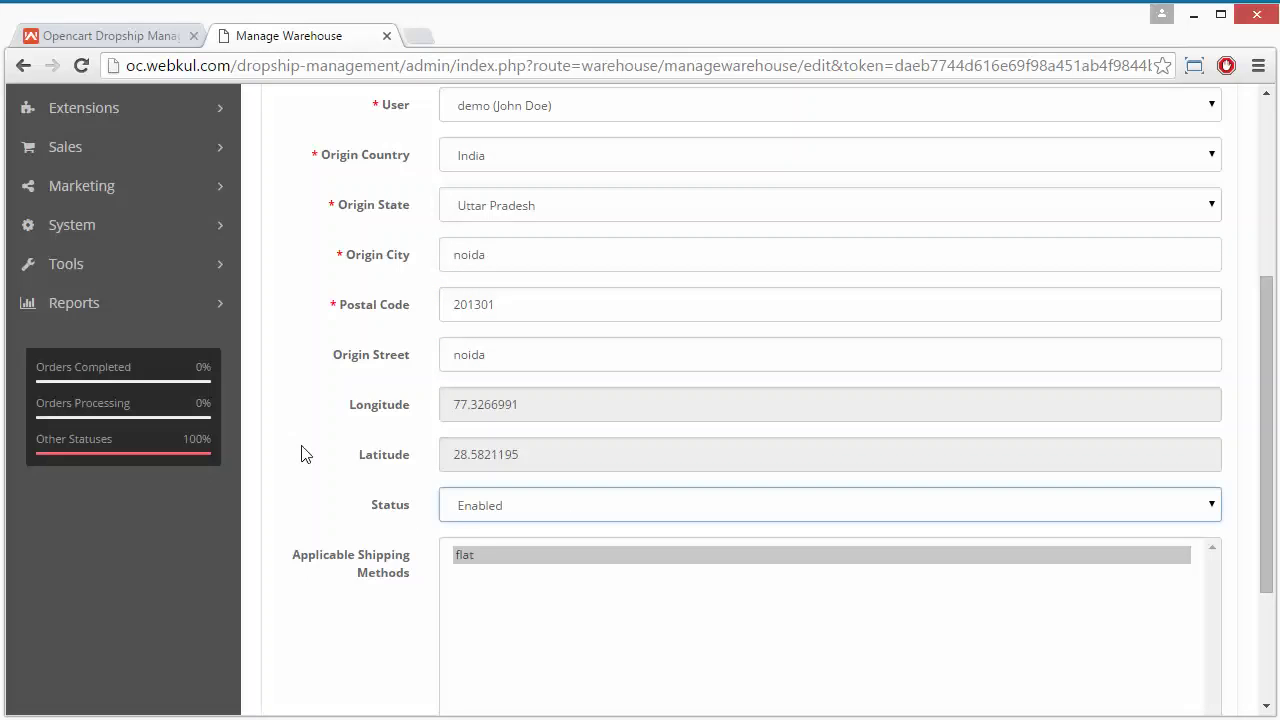
scroll(306, 455, "down", 2)
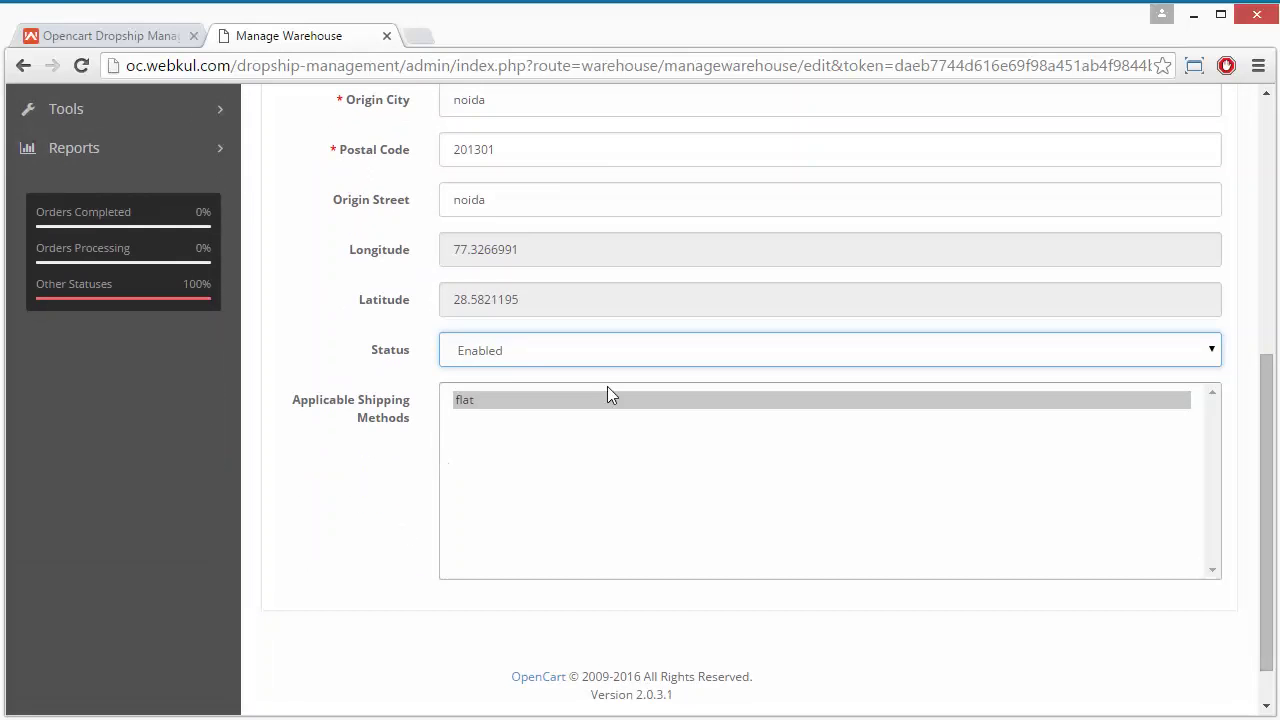
scroll(323, 300, "up", 5)
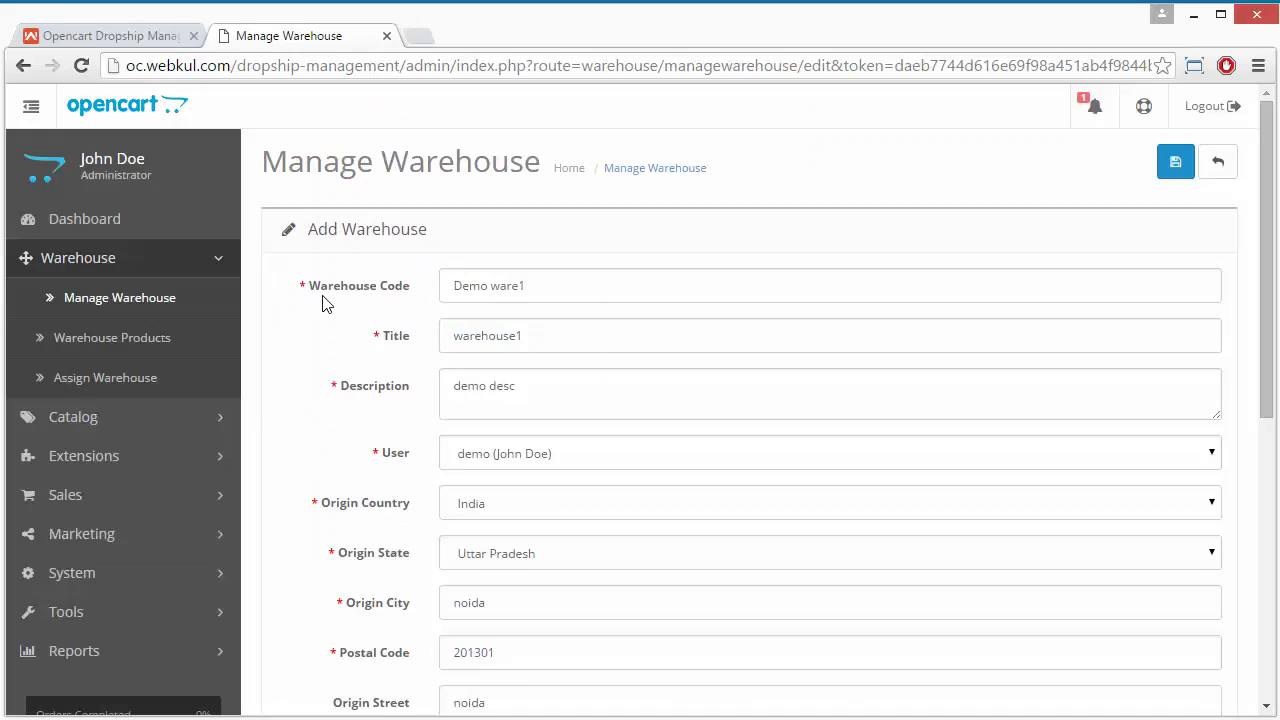
Return from warehouse1 to the warehouse list and open a blank form for adding a new warehouse
left_click(1176, 172)
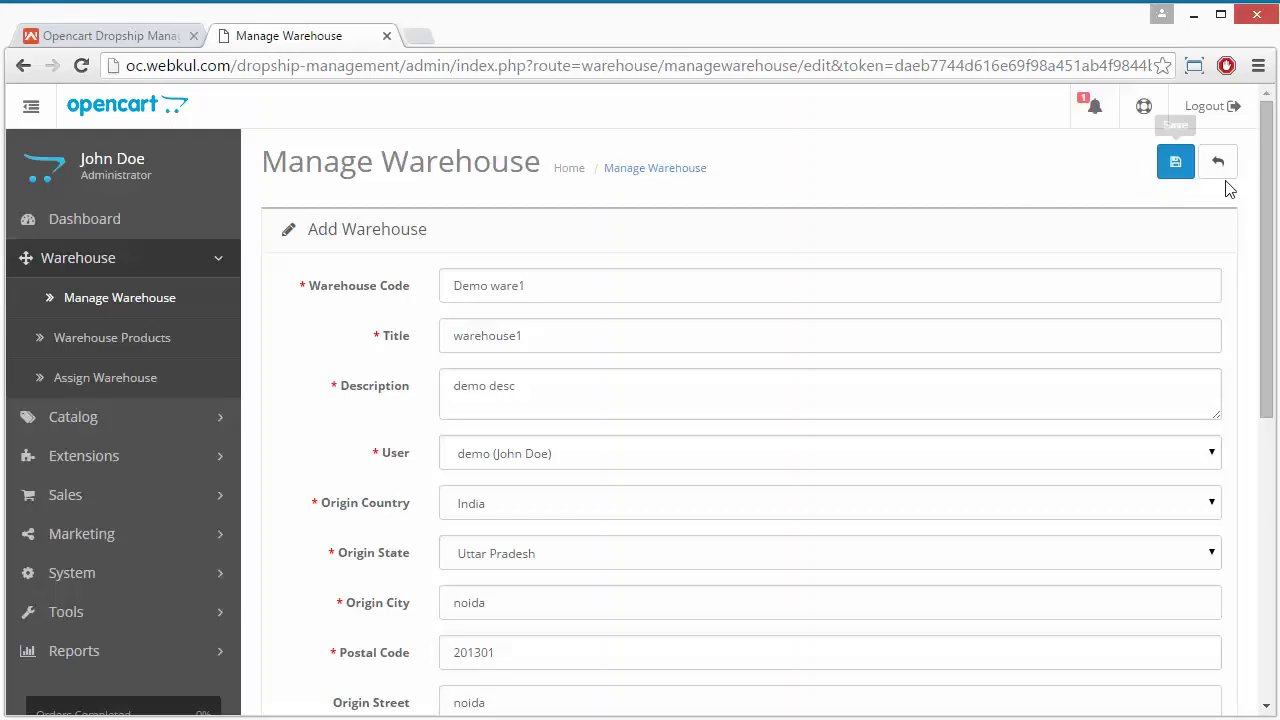
left_click(1220, 168)
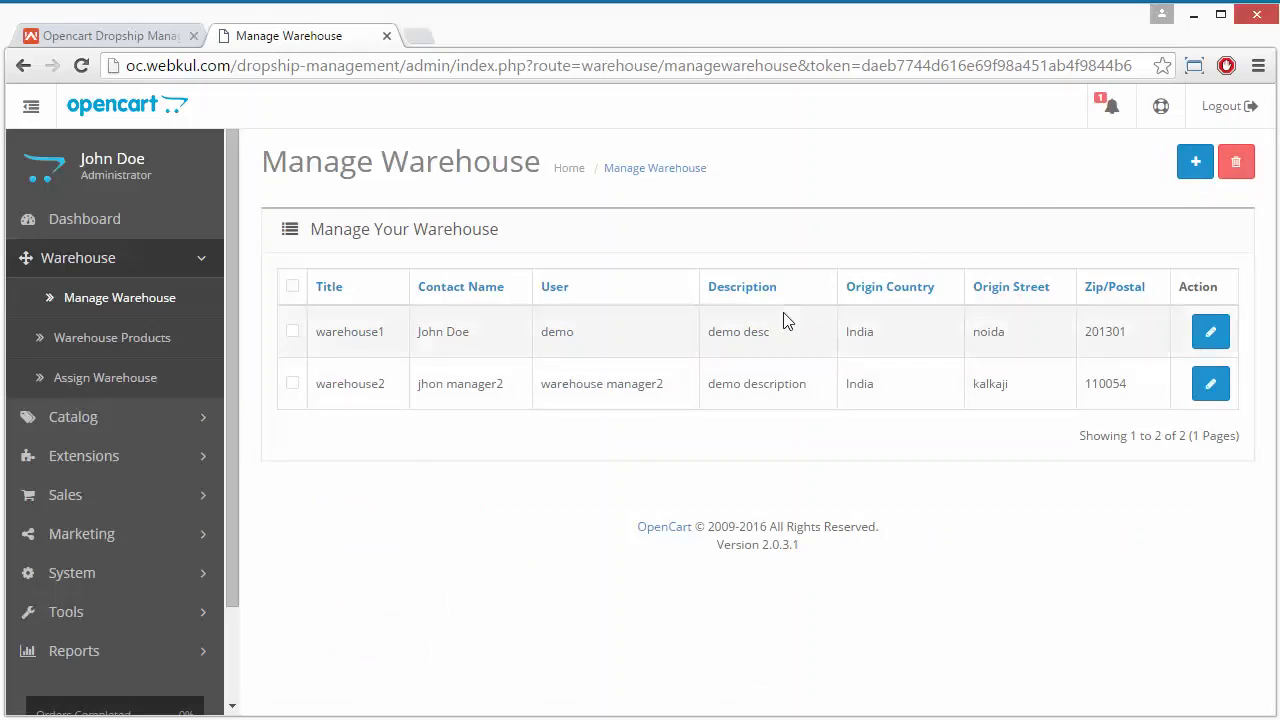
left_click(1194, 163)
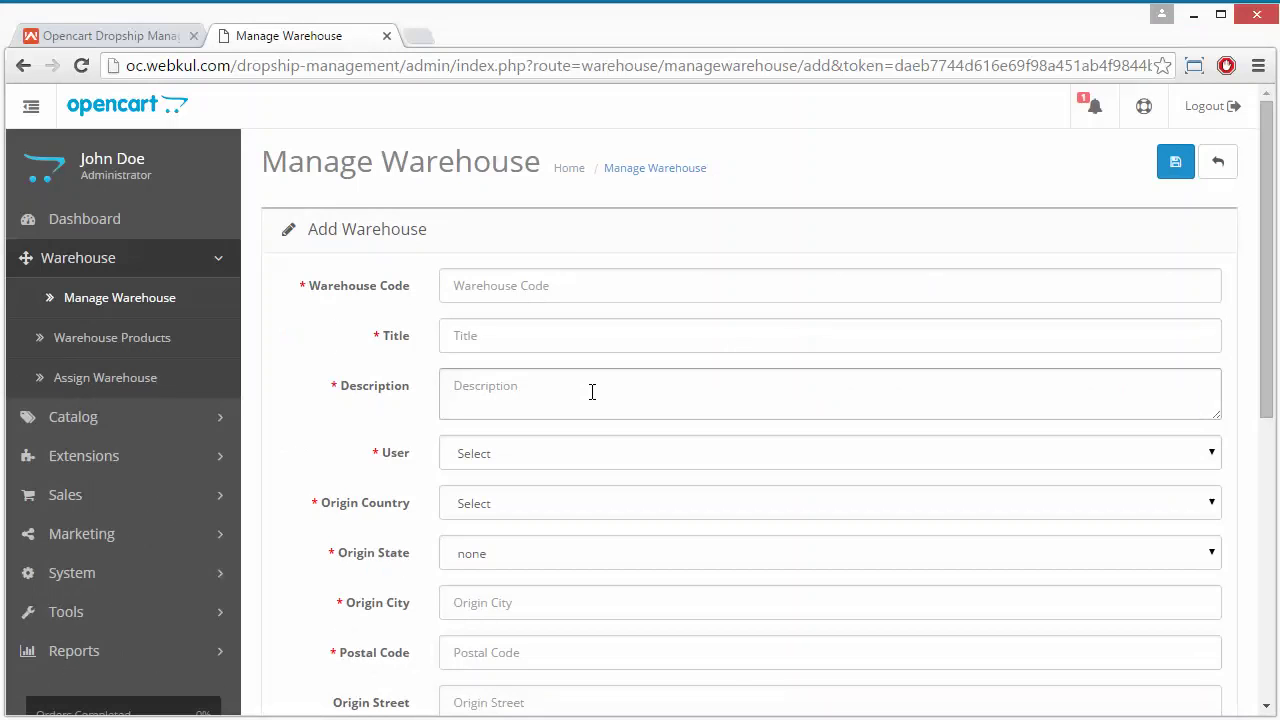
Look over the new warehouse's code, title and description fields and the users available for assignment
left_click(506, 289)
left_click(503, 337)
left_click(500, 383)
left_click(503, 453)
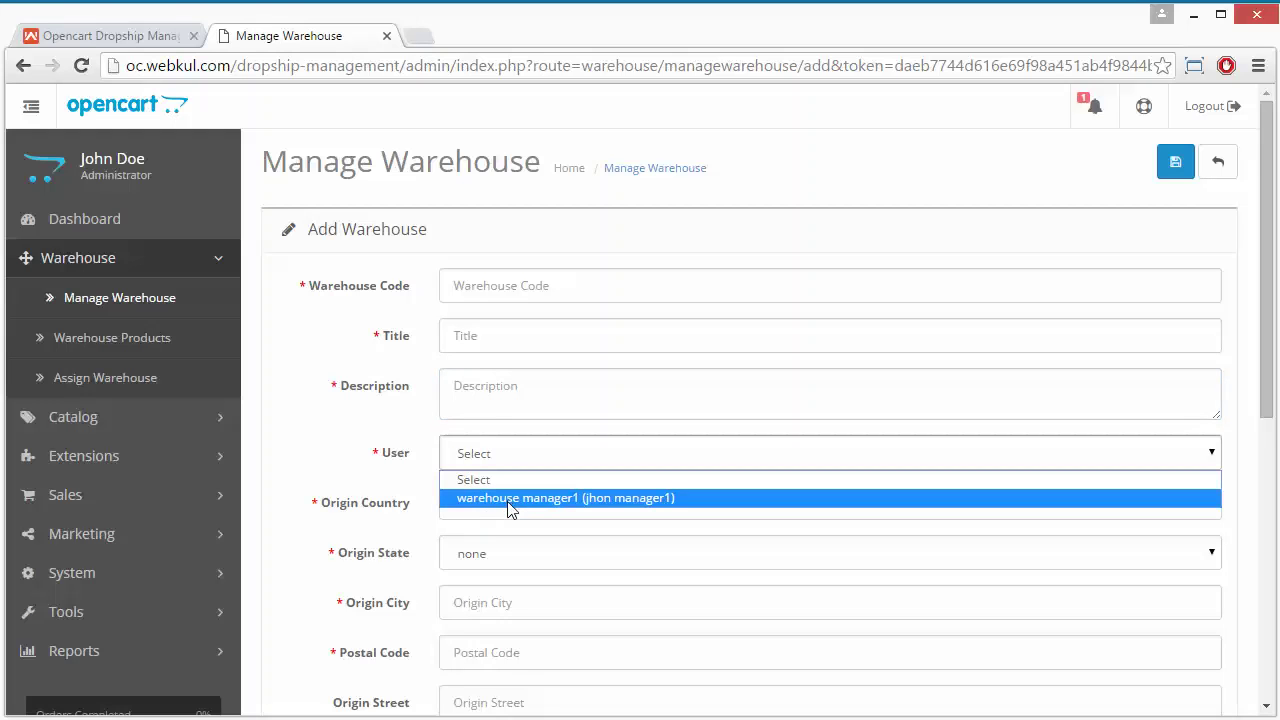
left_click(333, 439)
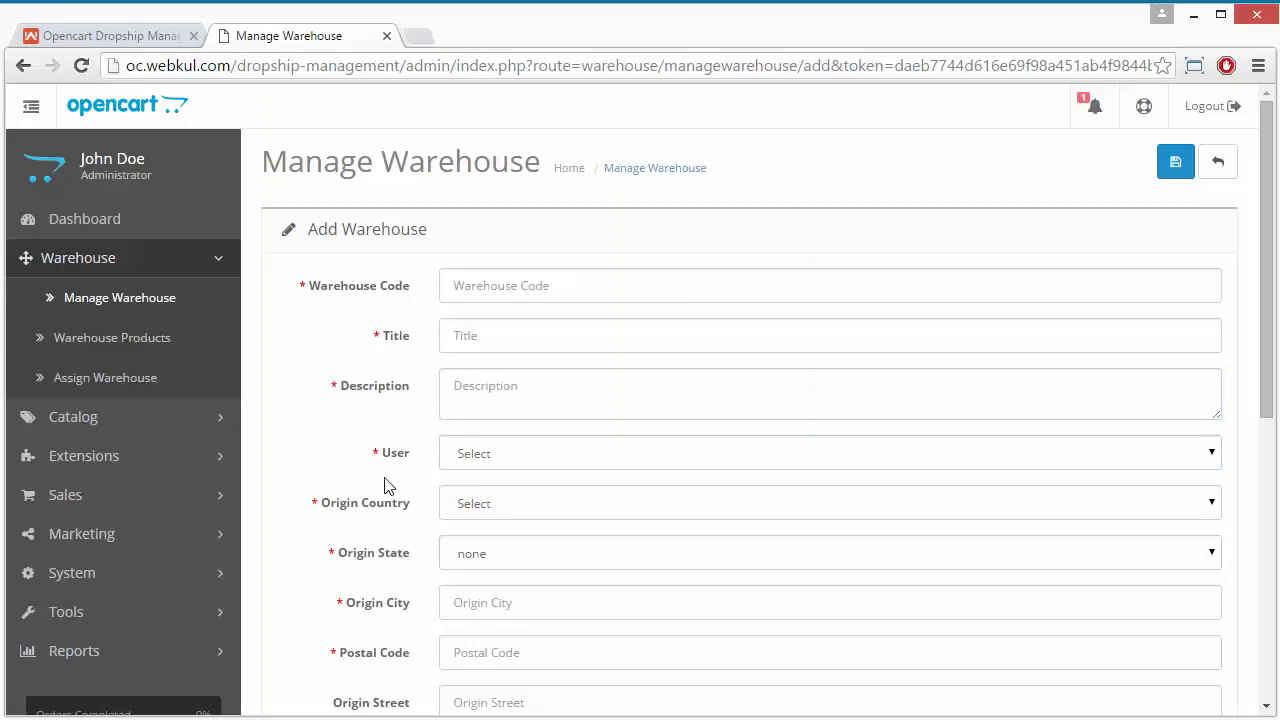
Check the new warehouse's status options and select flat as its applicable shipping method
scroll(386, 486, "down", 4)
scroll(386, 486, "down", 1)
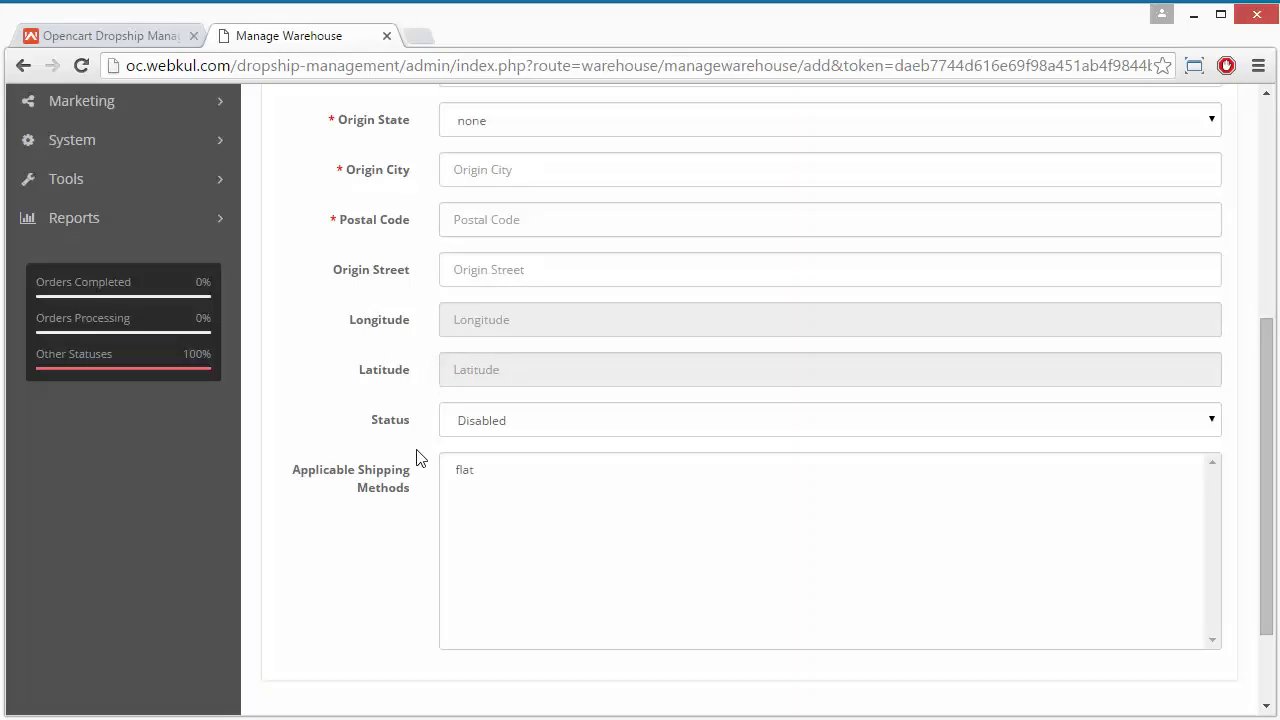
left_click(494, 423)
left_click(494, 423)
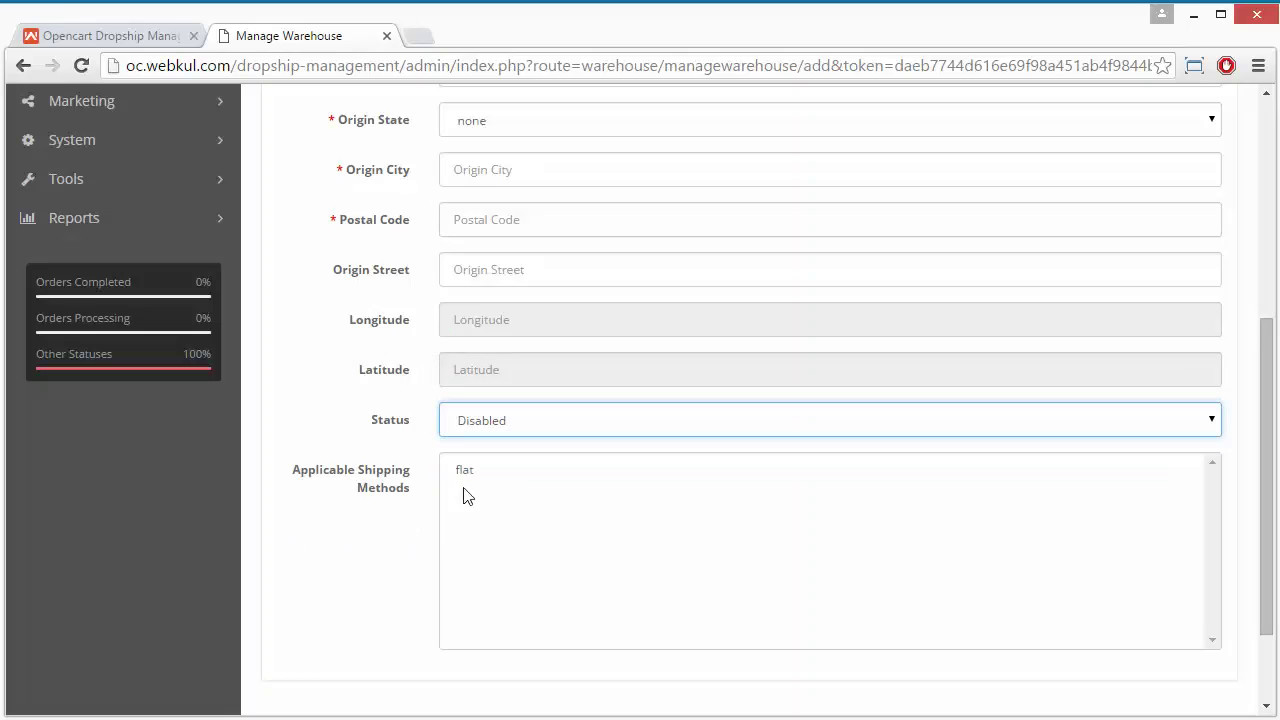
left_click(503, 471)
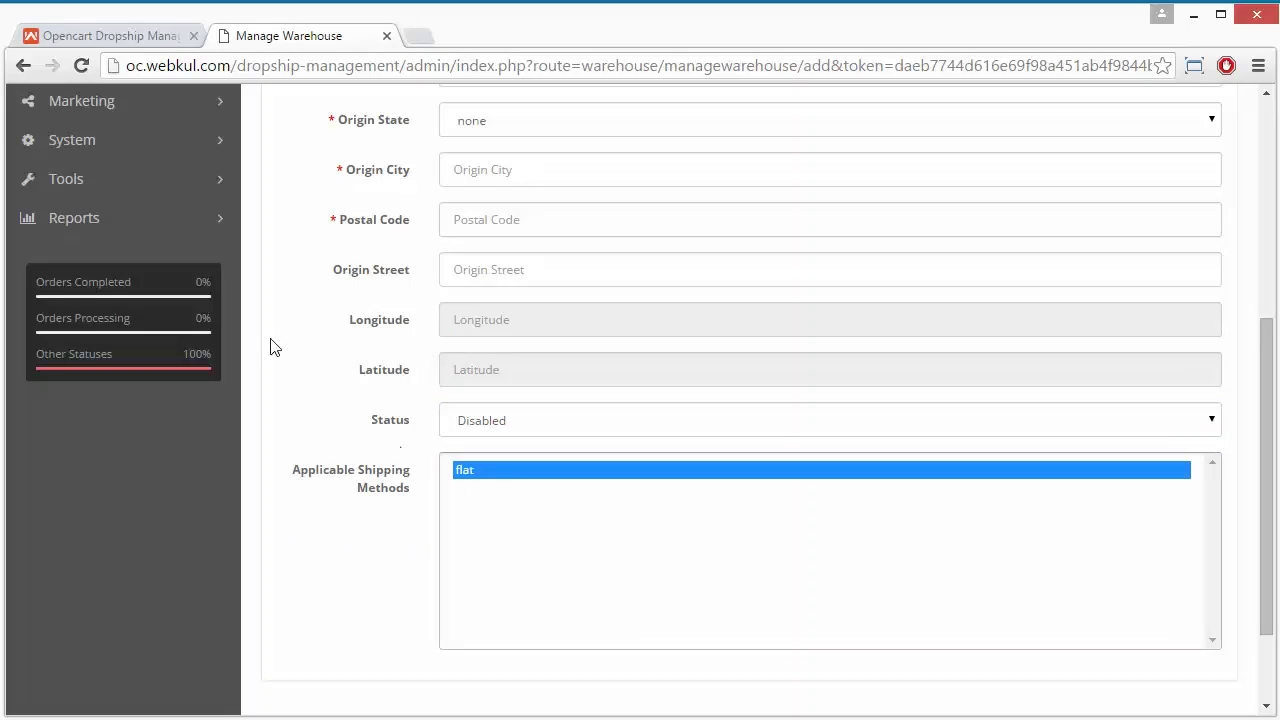
Cancel adding the new warehouse and review the models, quantities, prices and statuses in the Warehouse Products list
scroll(292, 222, "up", 5)
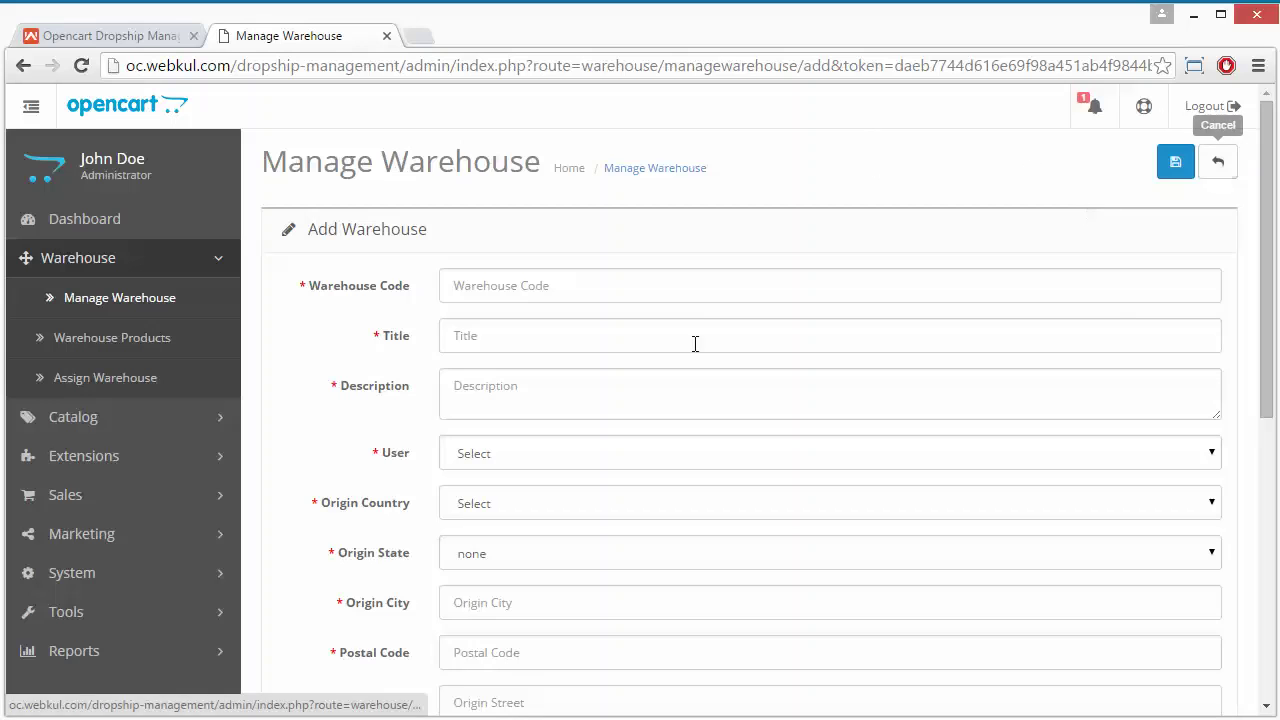
left_click(1218, 162)
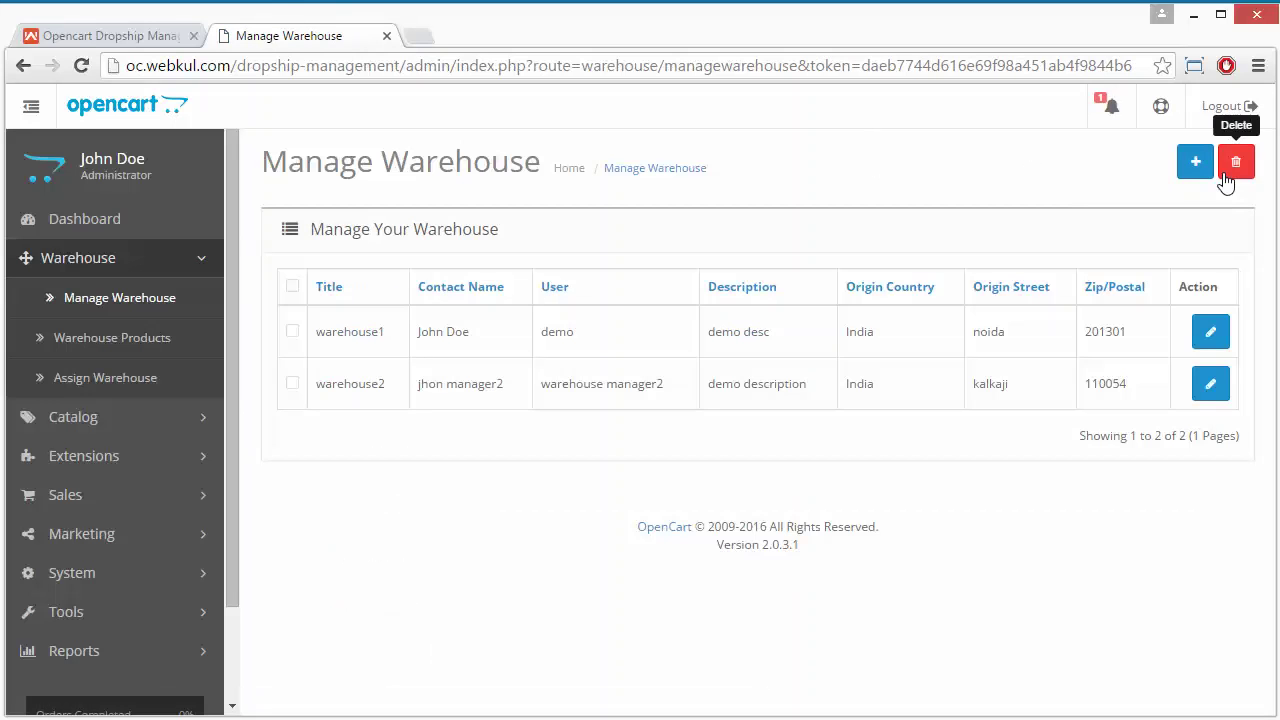
left_click(151, 337)
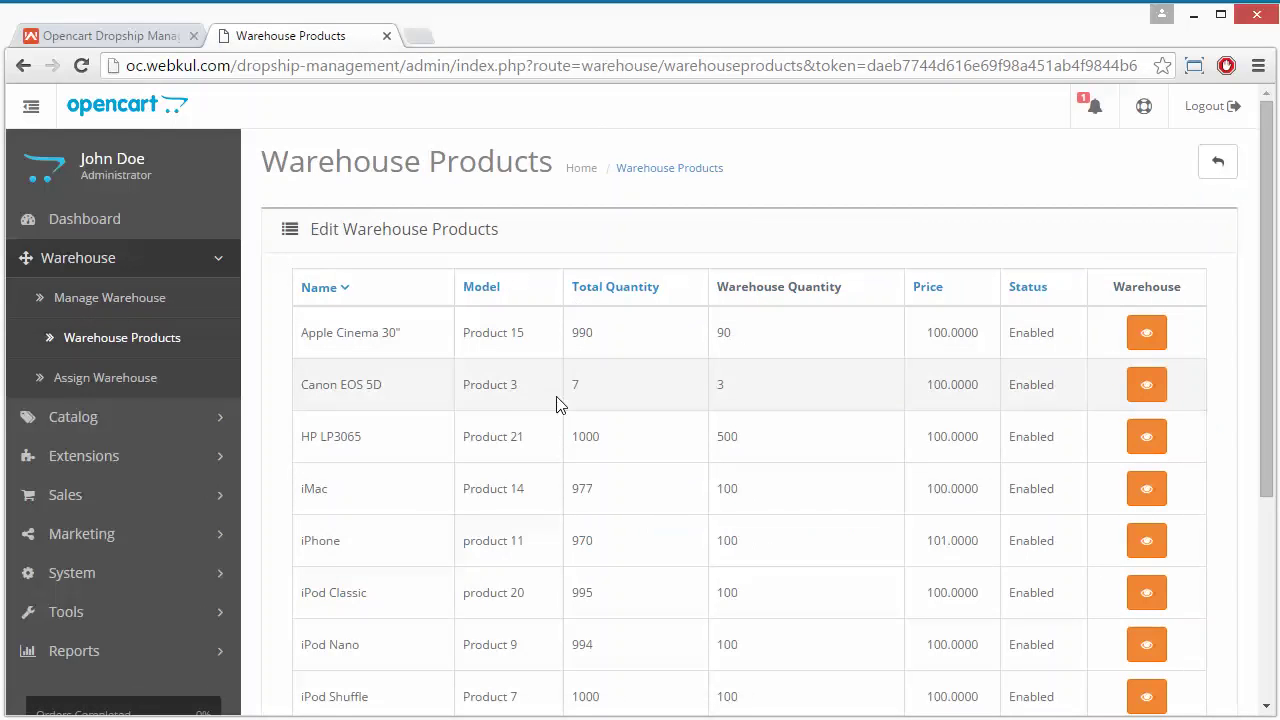
scroll(557, 403, "down", 1)
scroll(557, 403, "up", 1)
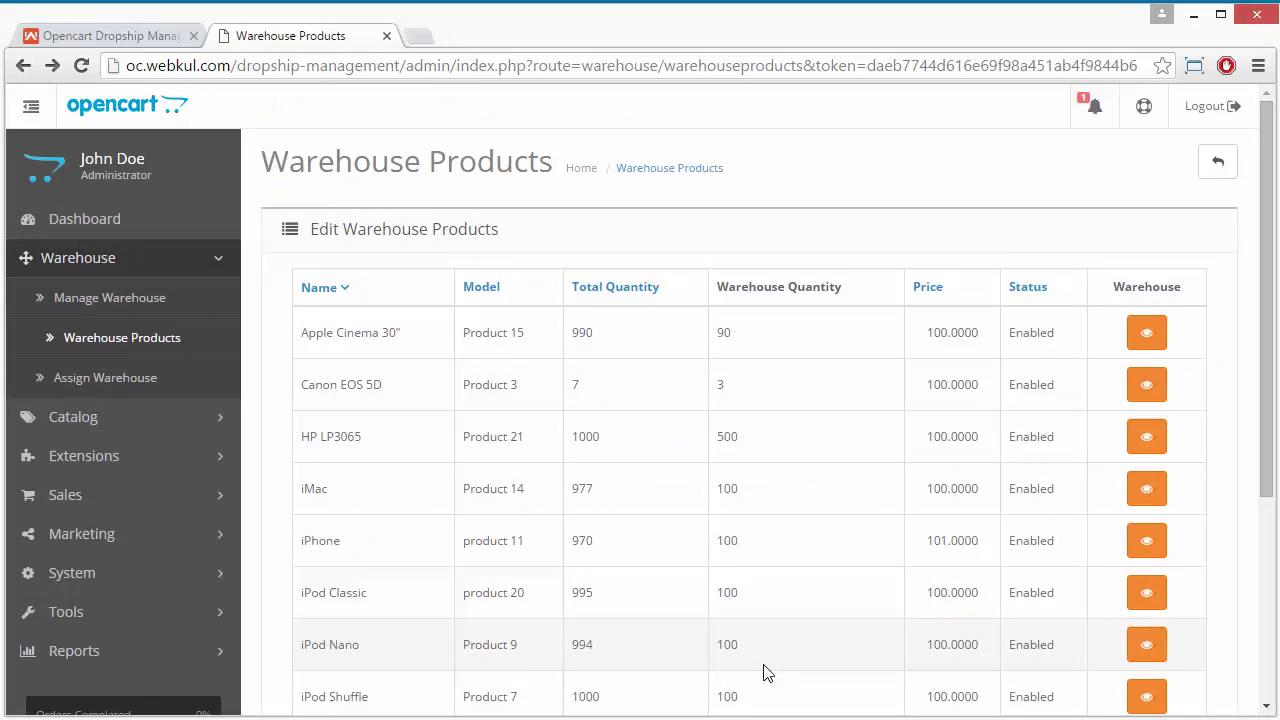
scroll(588, 385, "down", 4)
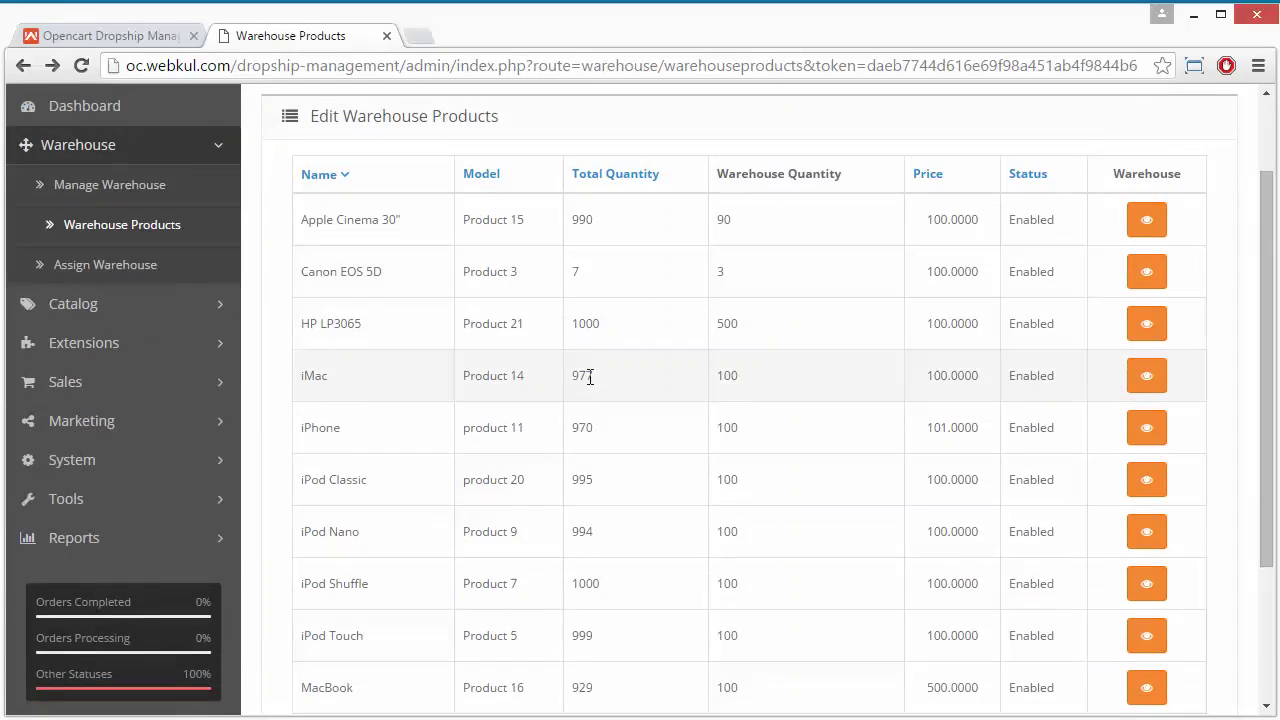
scroll(588, 385, "up", 4)
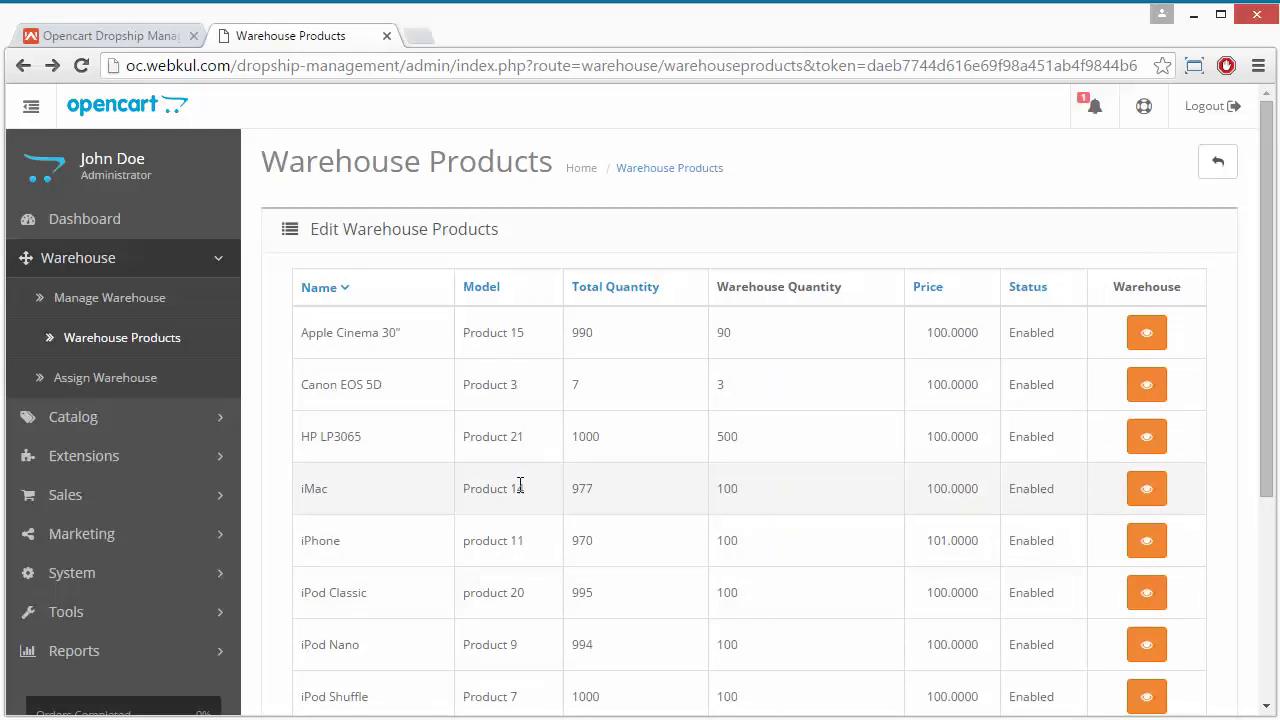
Open Apple Cinema 30"'s warehouse stock, enter -10 as warehouse1's quantity adjustment and save it with warehouse1 selected
left_click(1158, 341)
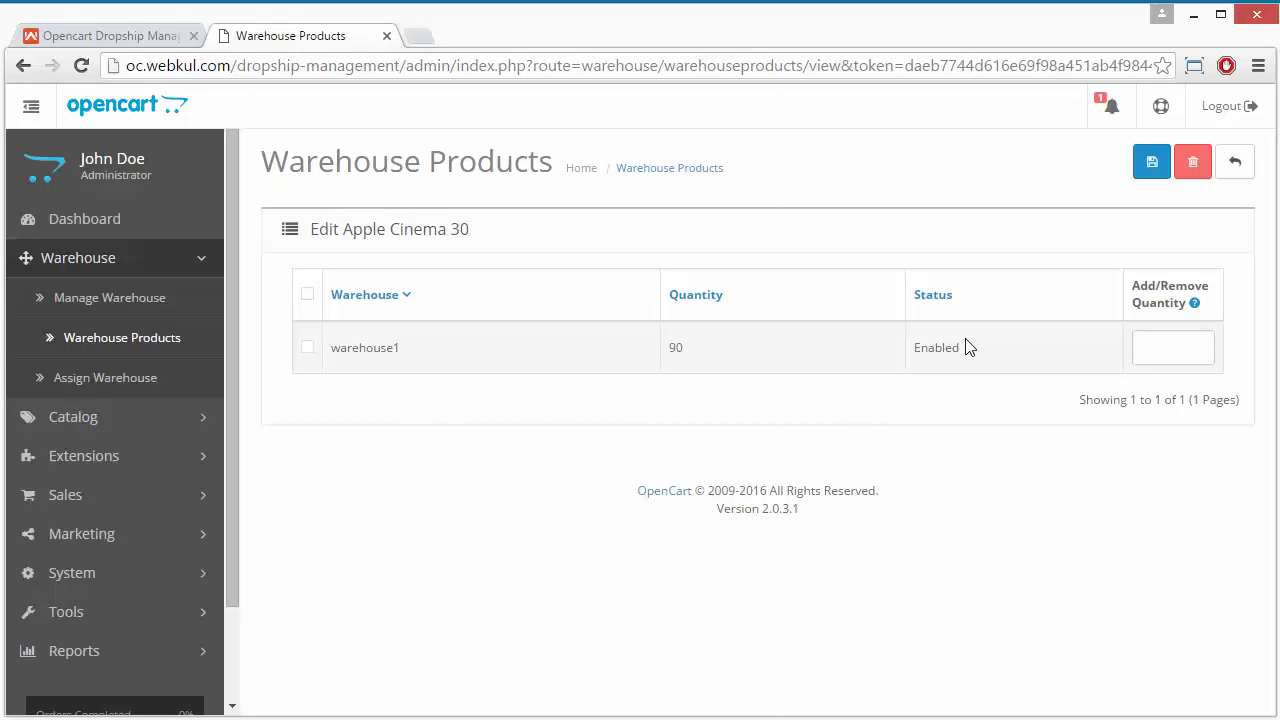
left_click(1153, 354)
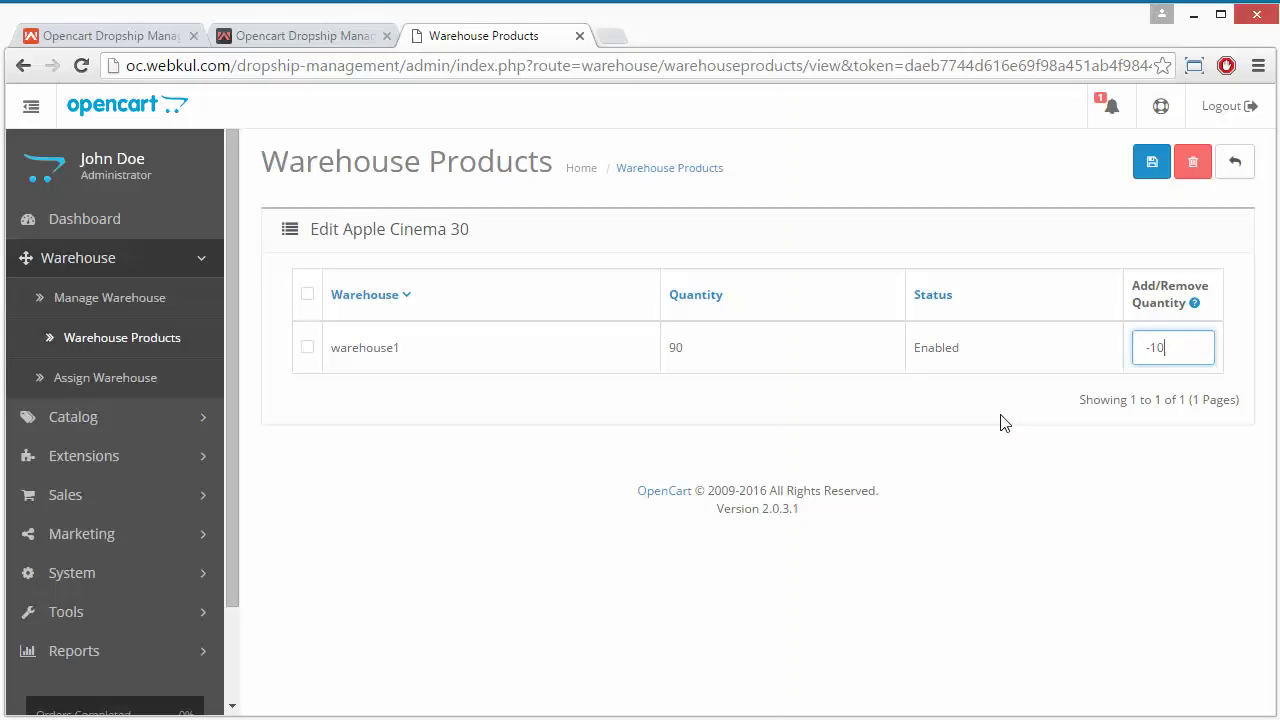
left_click(1150, 170)
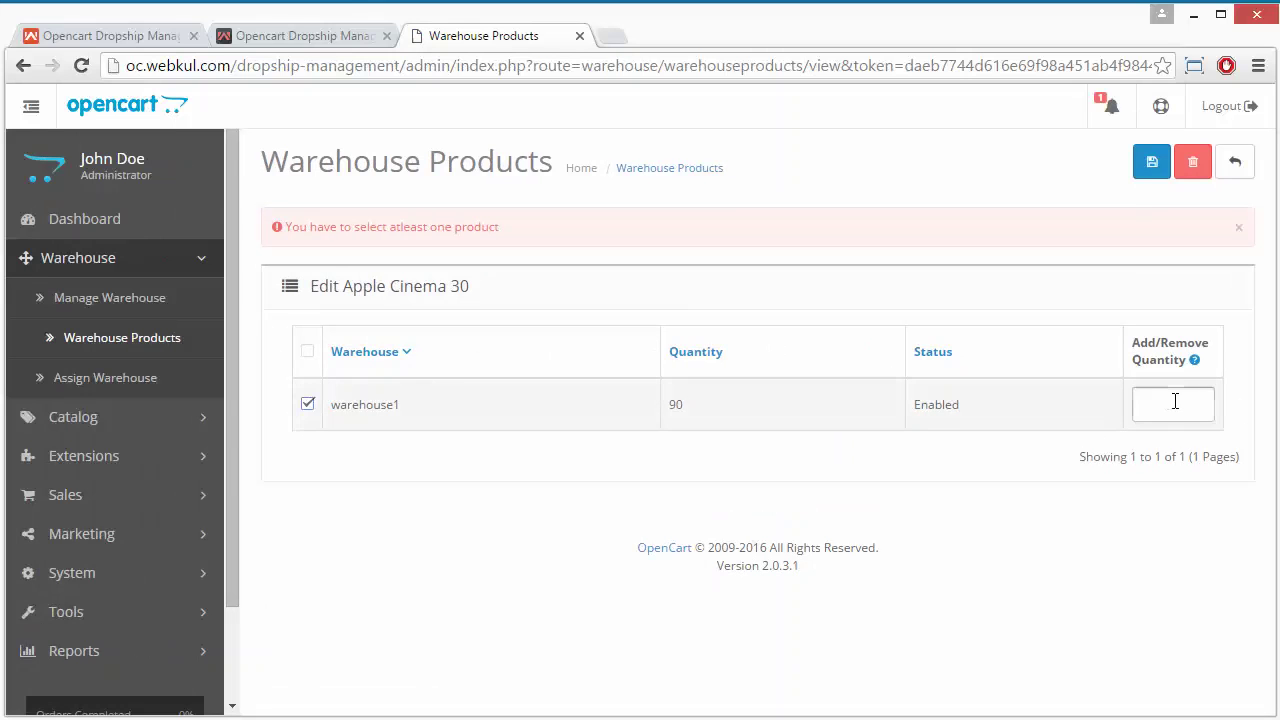
type("-10")
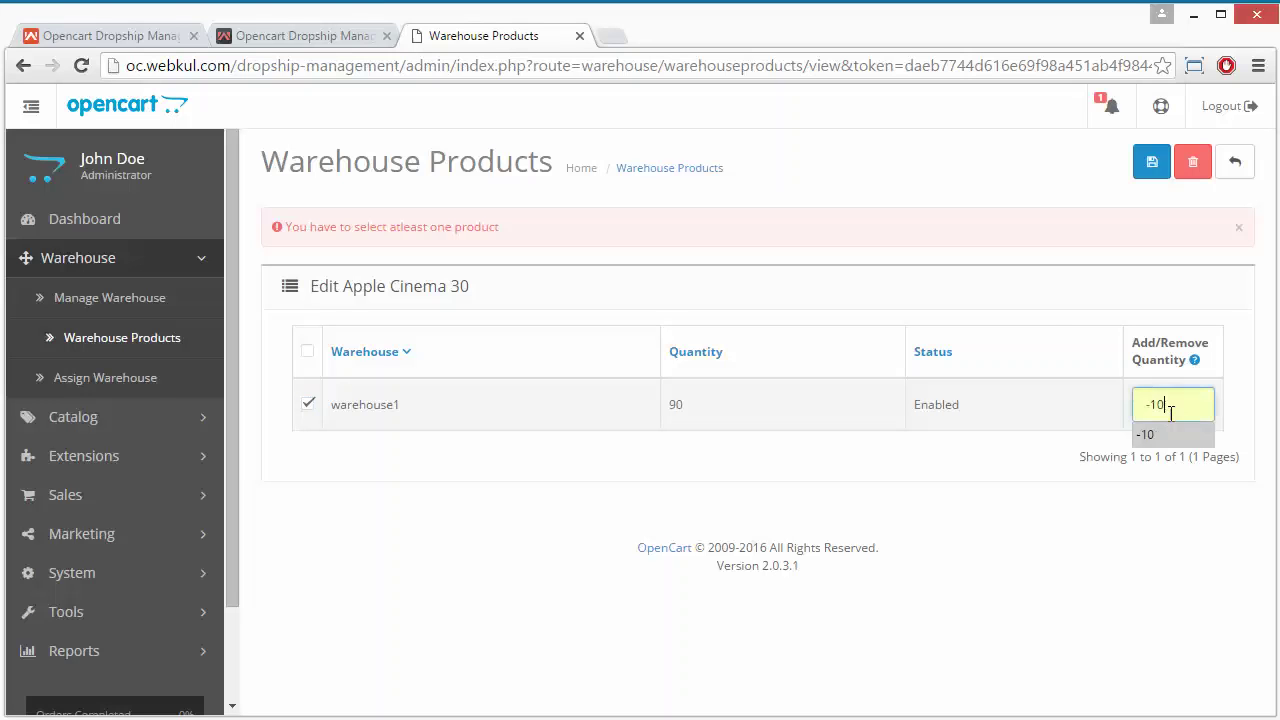
left_click(1151, 163)
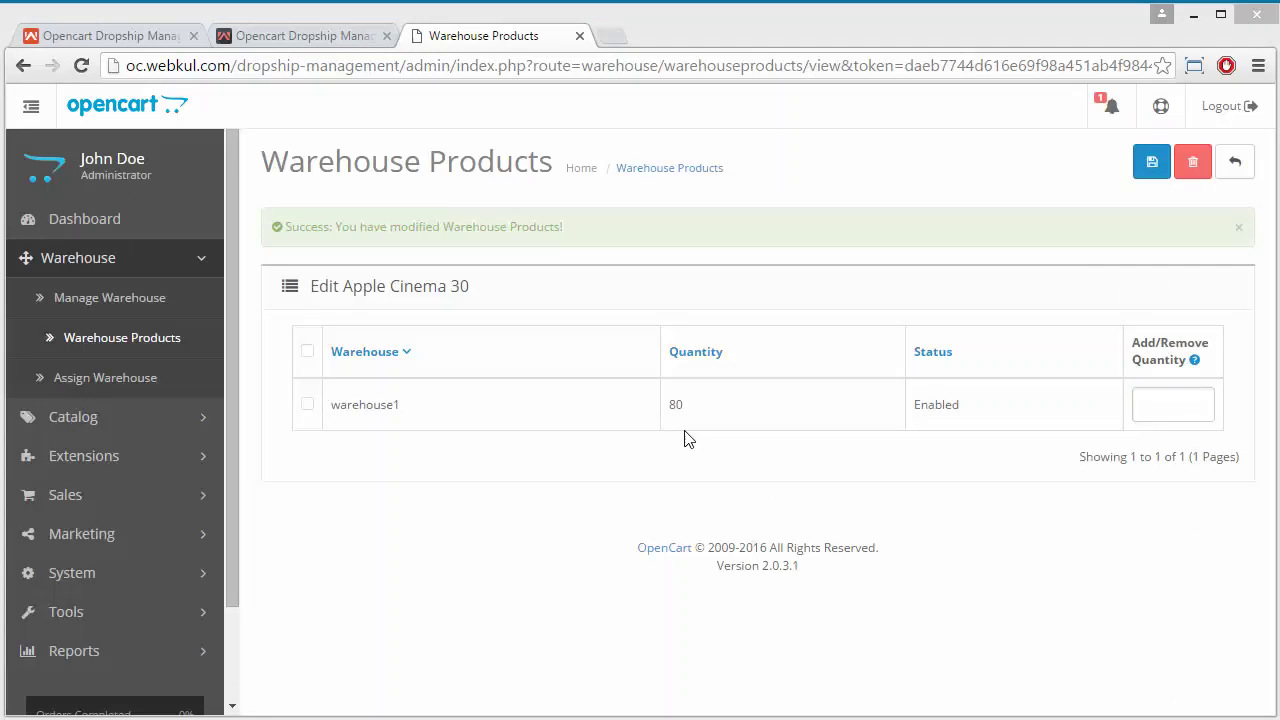
Add 10 units of Apple Cinema 30" to warehouse1 and save the adjustment
left_click(1156, 391)
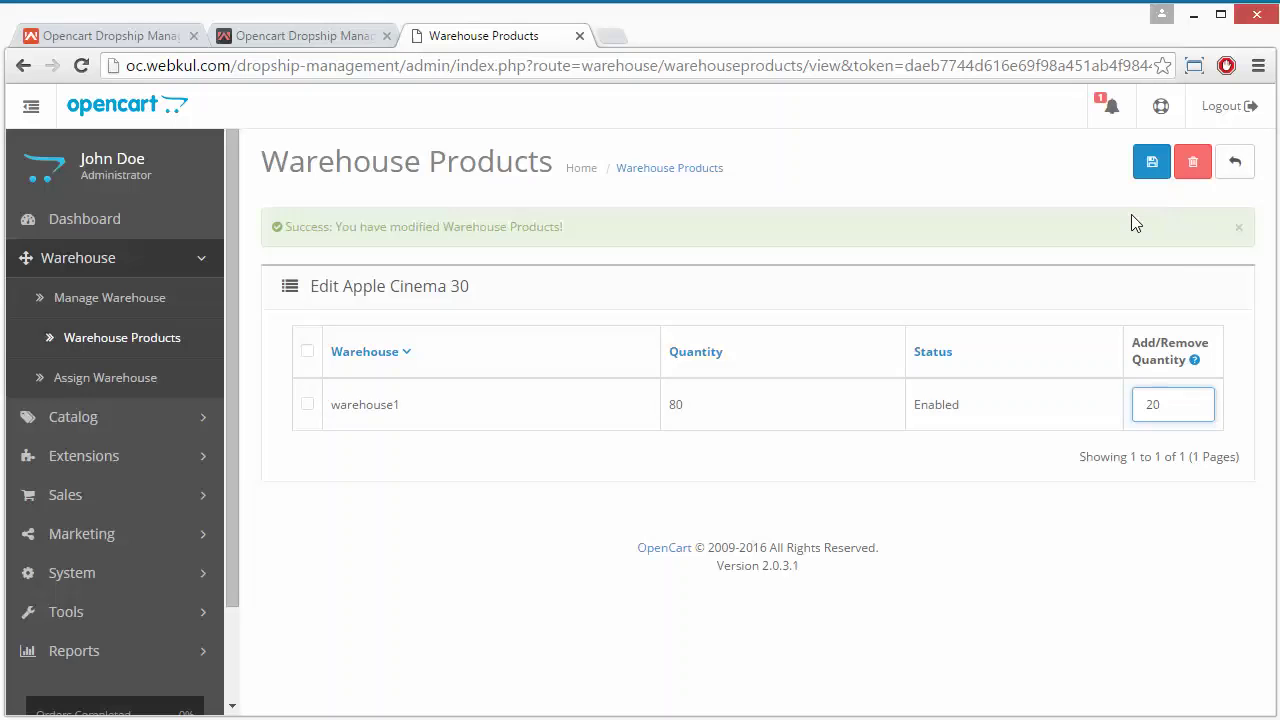
key("BackSpace")
key("BackSpace")
left_click(300, 409)
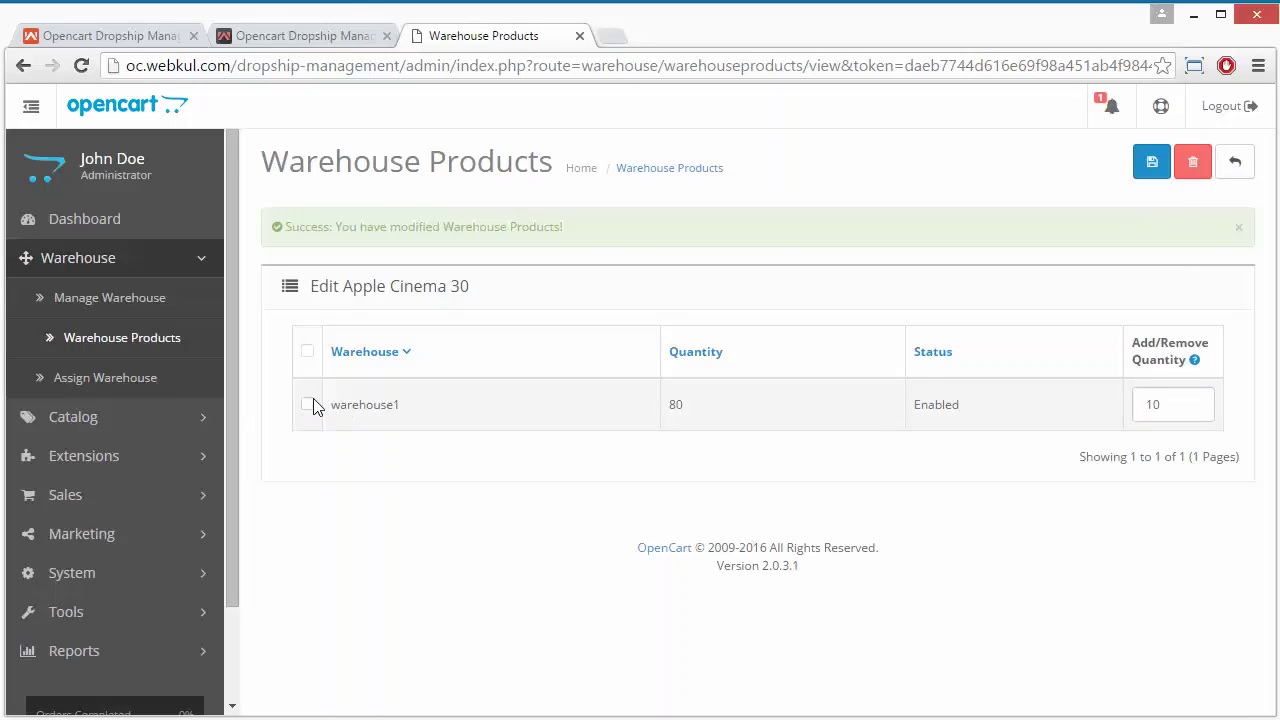
left_click(1148, 172)
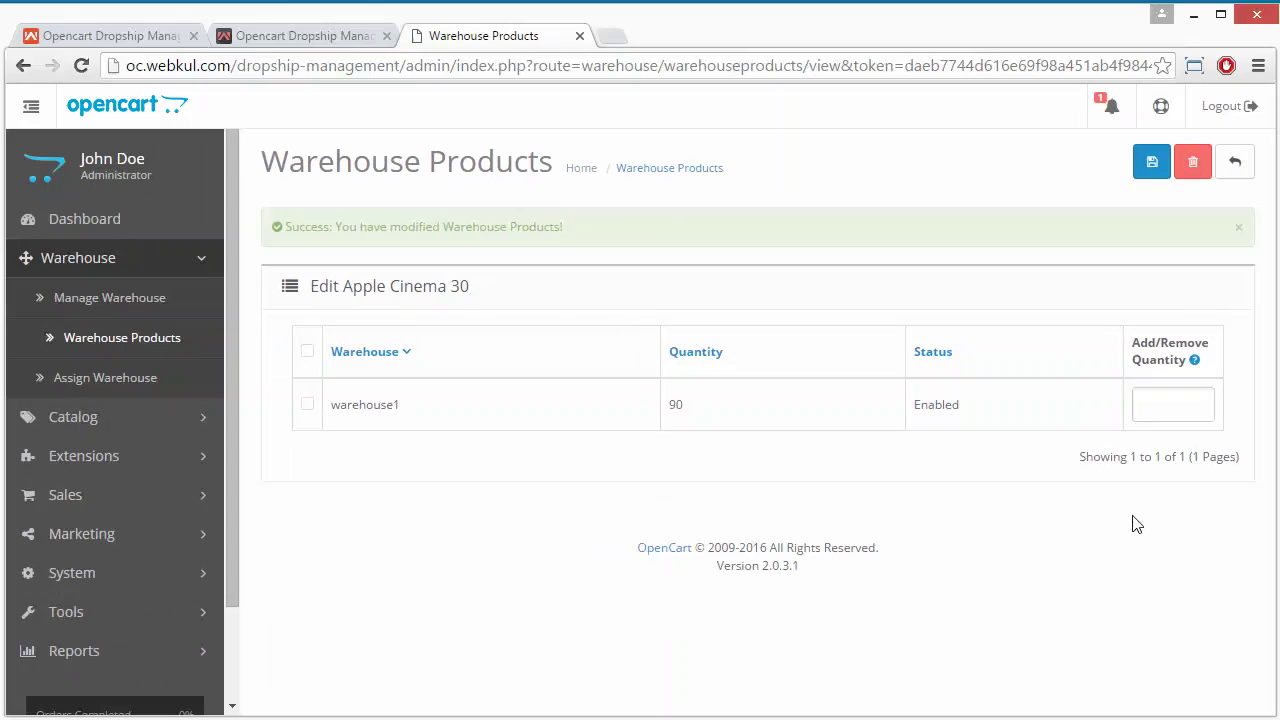
Return to the Warehouse Products list and look over the total and warehouse quantities
left_click(1248, 171)
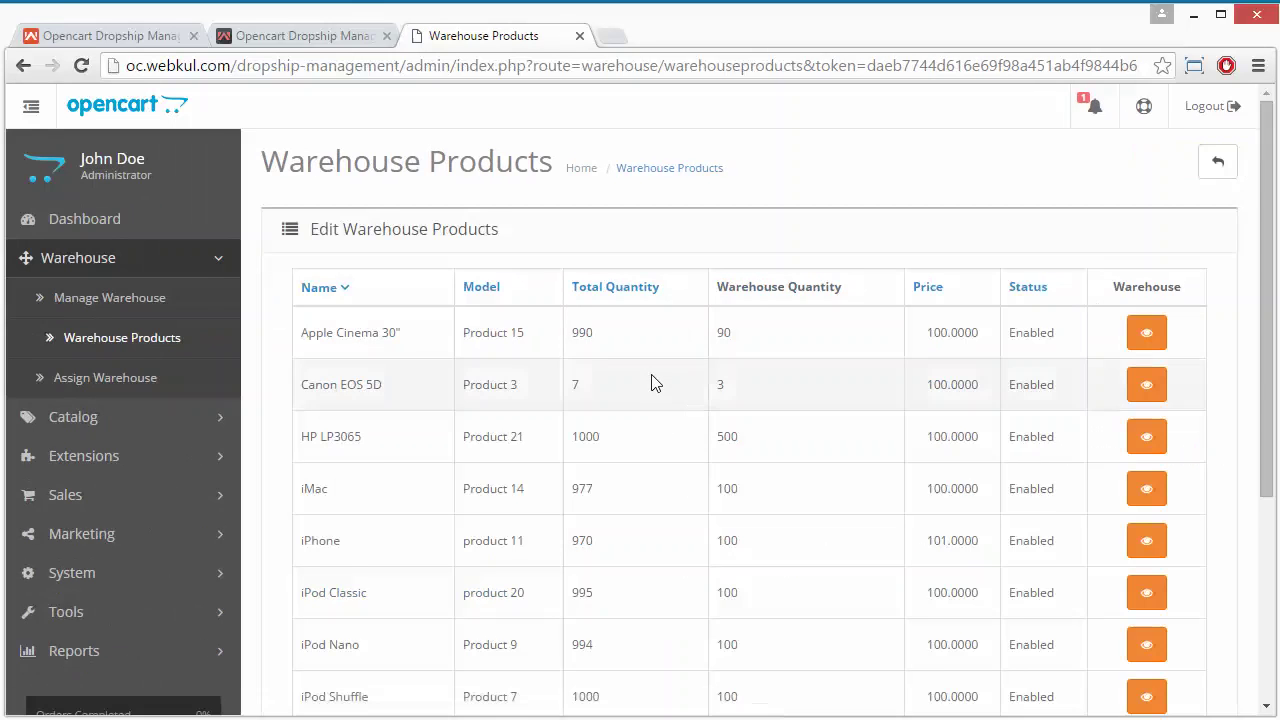
scroll(654, 386, "down", 2)
scroll(657, 387, "up", 2)
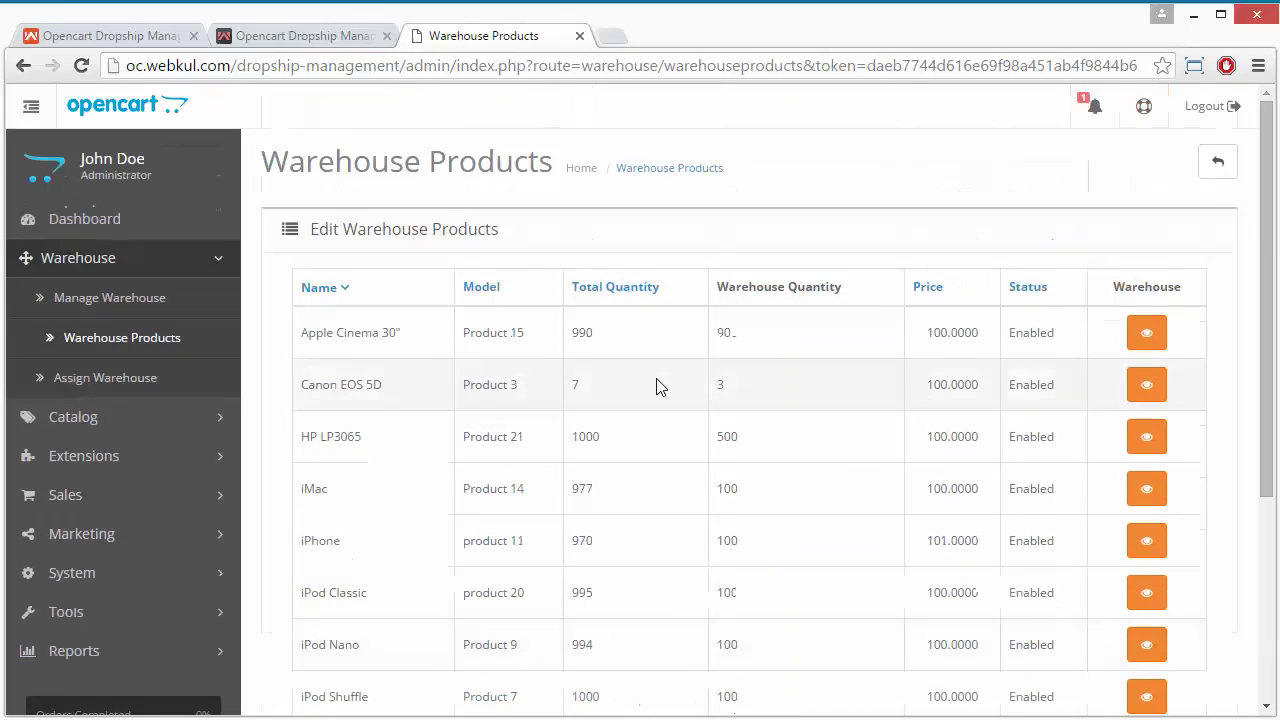
Open Assign Warehouse and look through the products that can be added to a warehouse
left_click(107, 393)
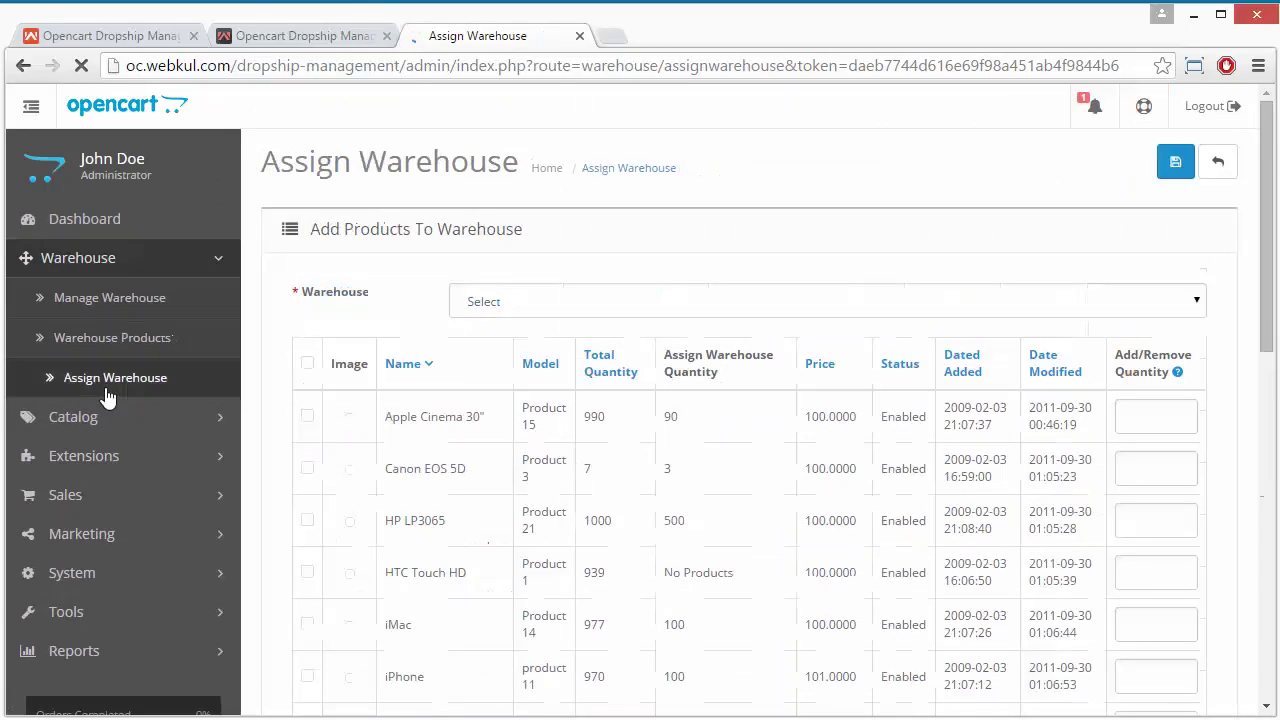
scroll(536, 501, "down", 8)
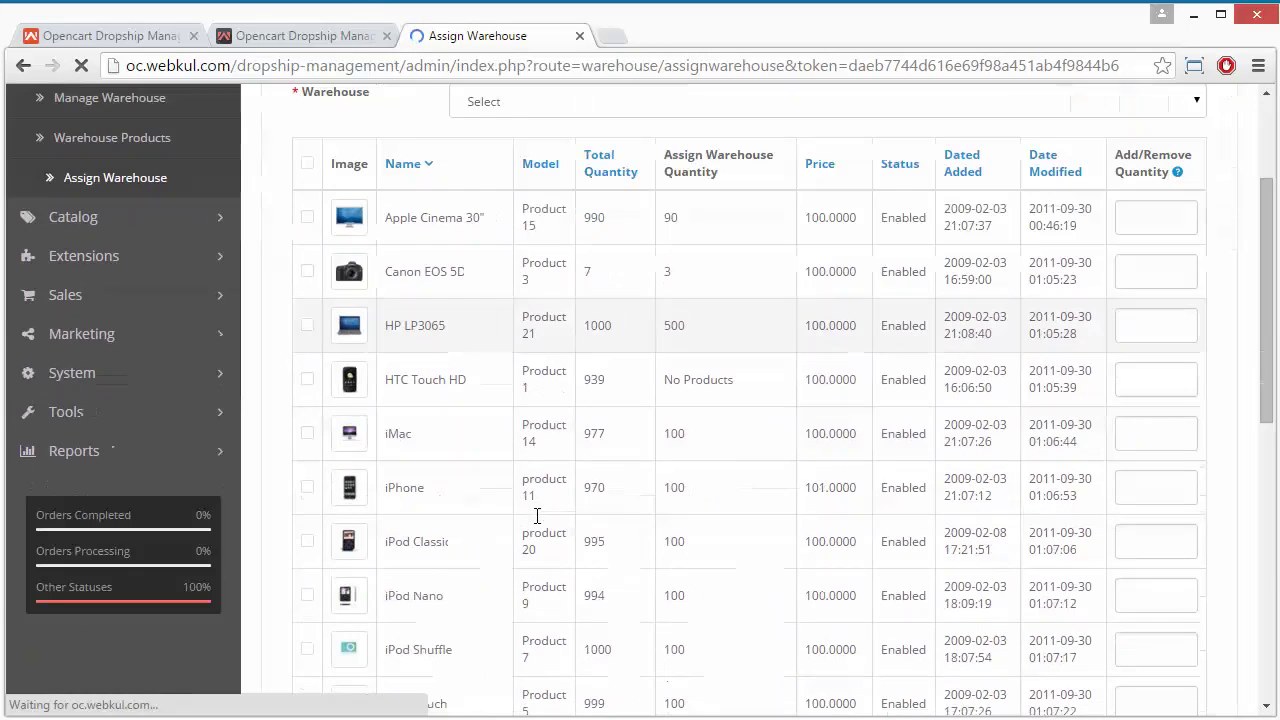
scroll(535, 520, "up", 8)
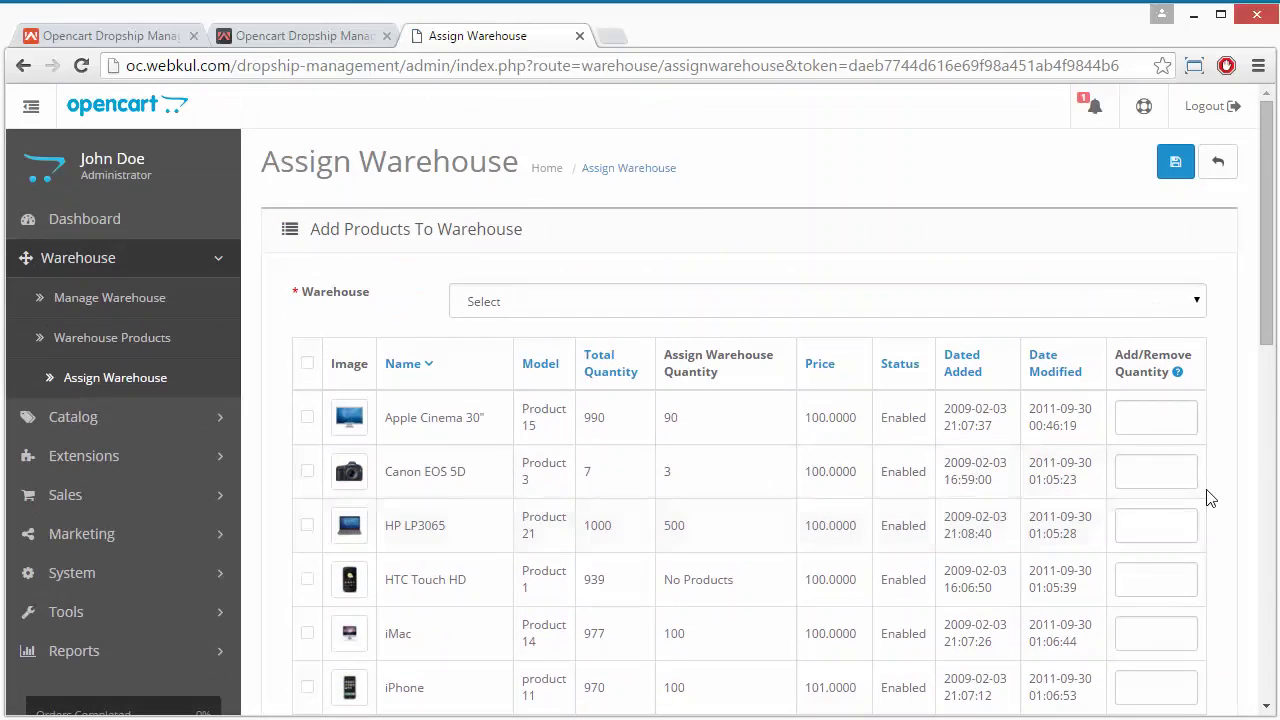
Select Apple Cinema 30", Canon EOS 5D, HP LP3065, HTC Touch HD and iMac for warehouse assignment
left_click(307, 418)
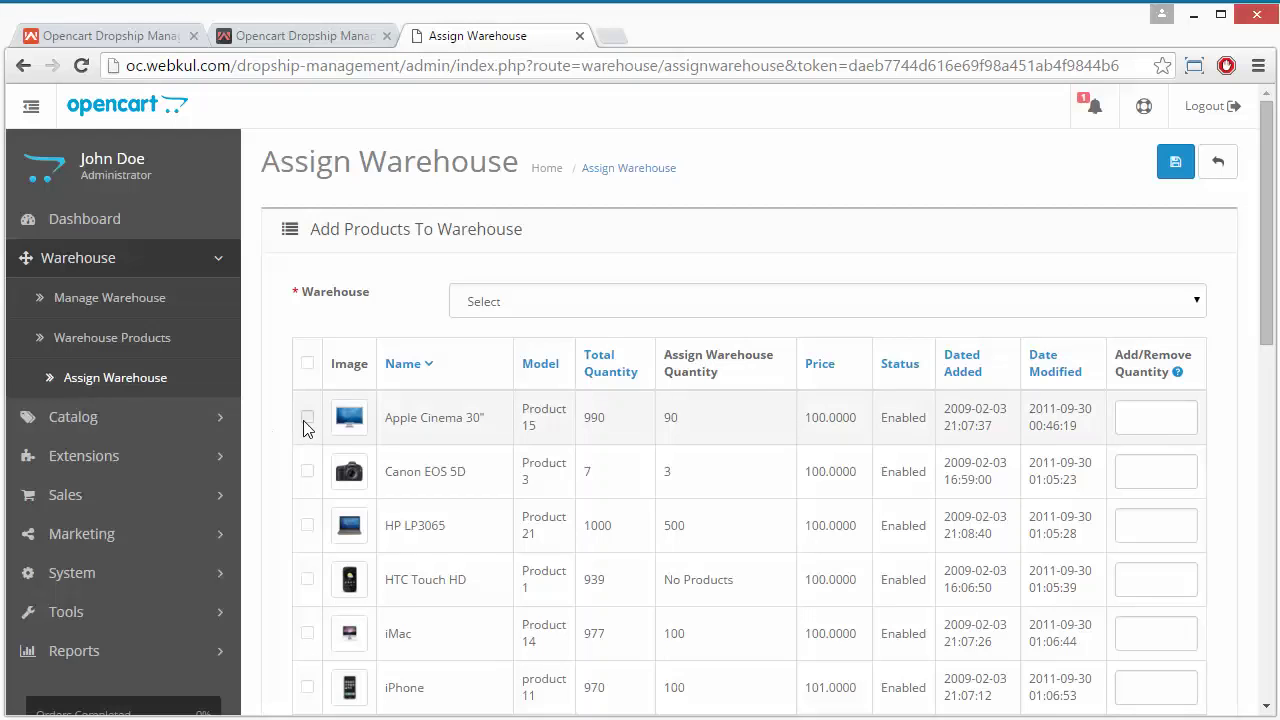
left_click(308, 471)
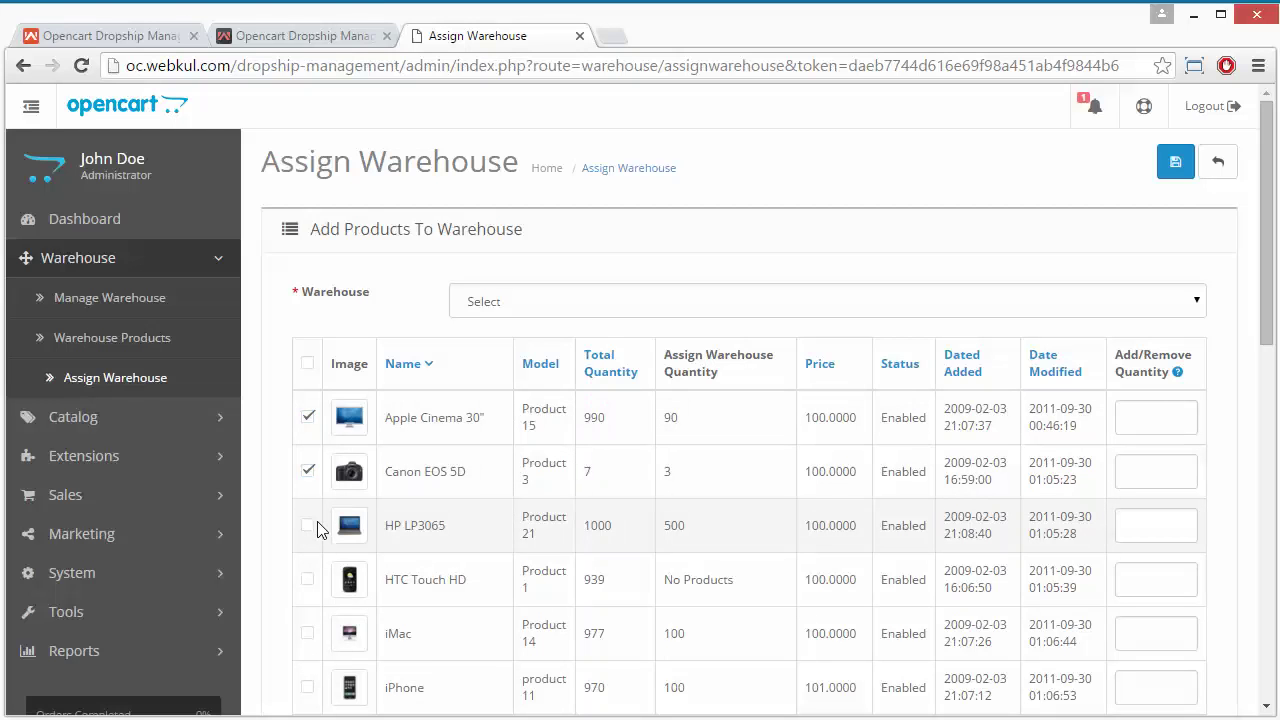
left_click(307, 526)
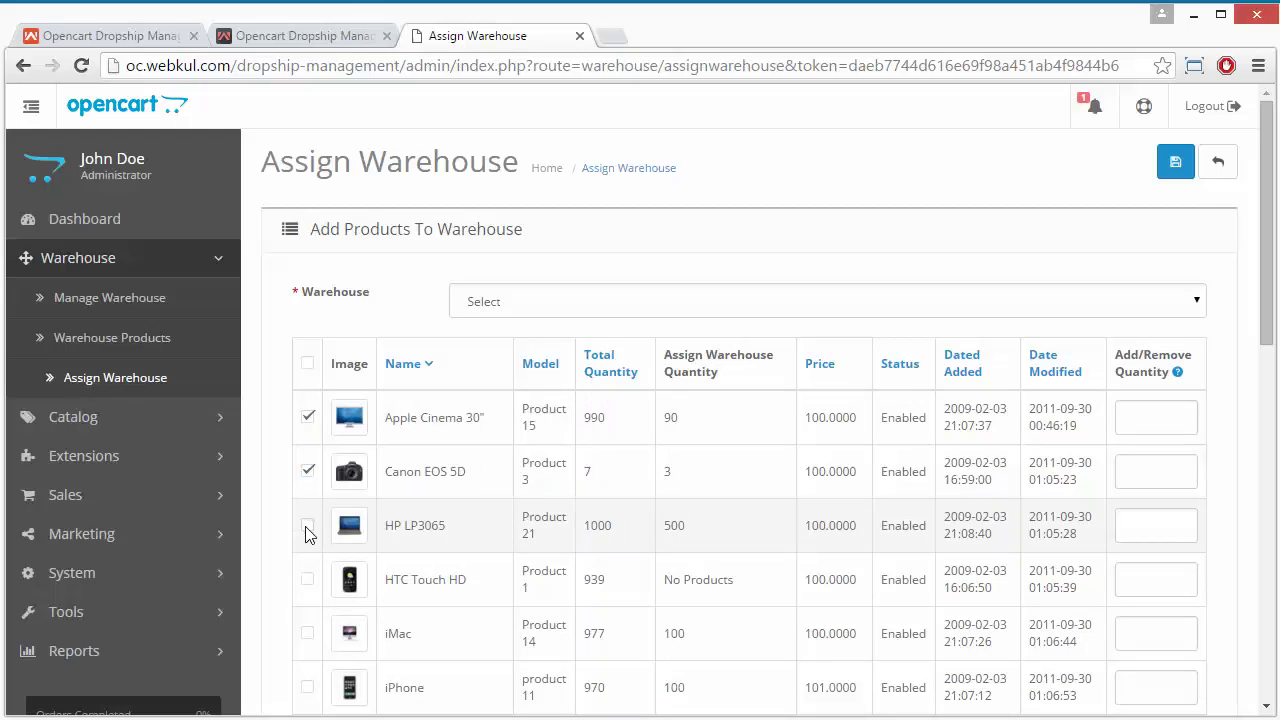
left_click(307, 579)
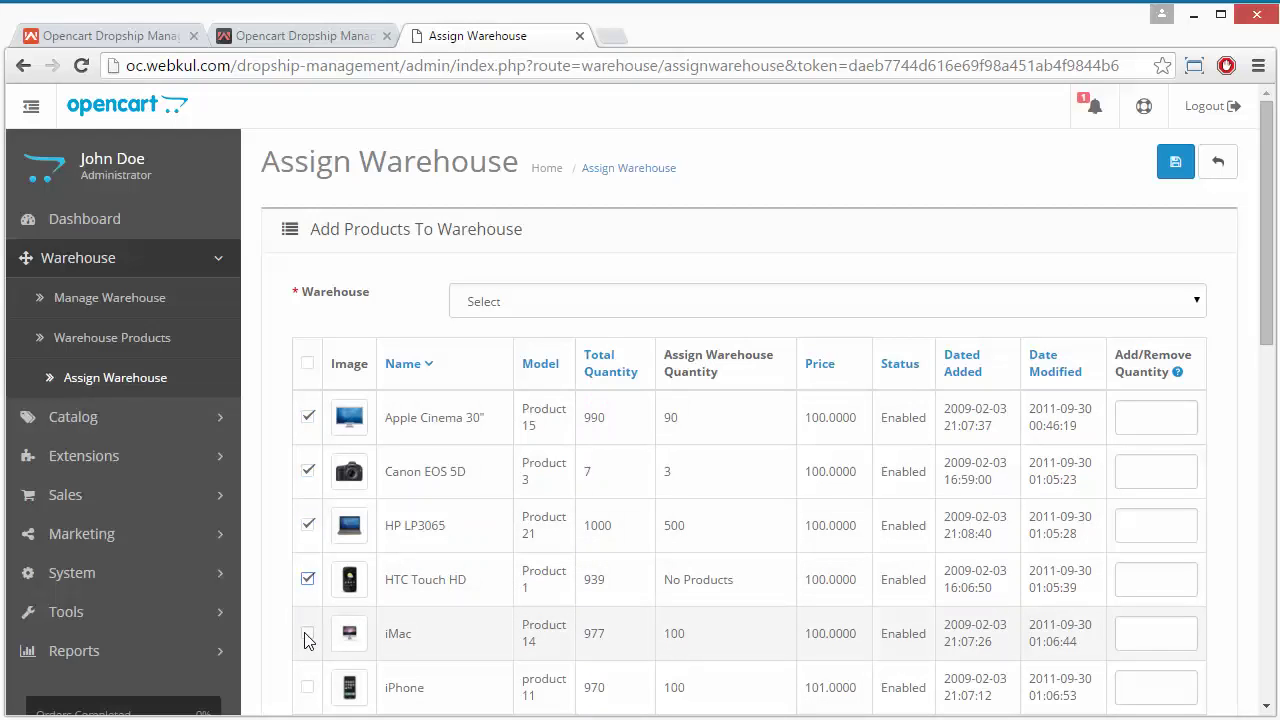
left_click(308, 633)
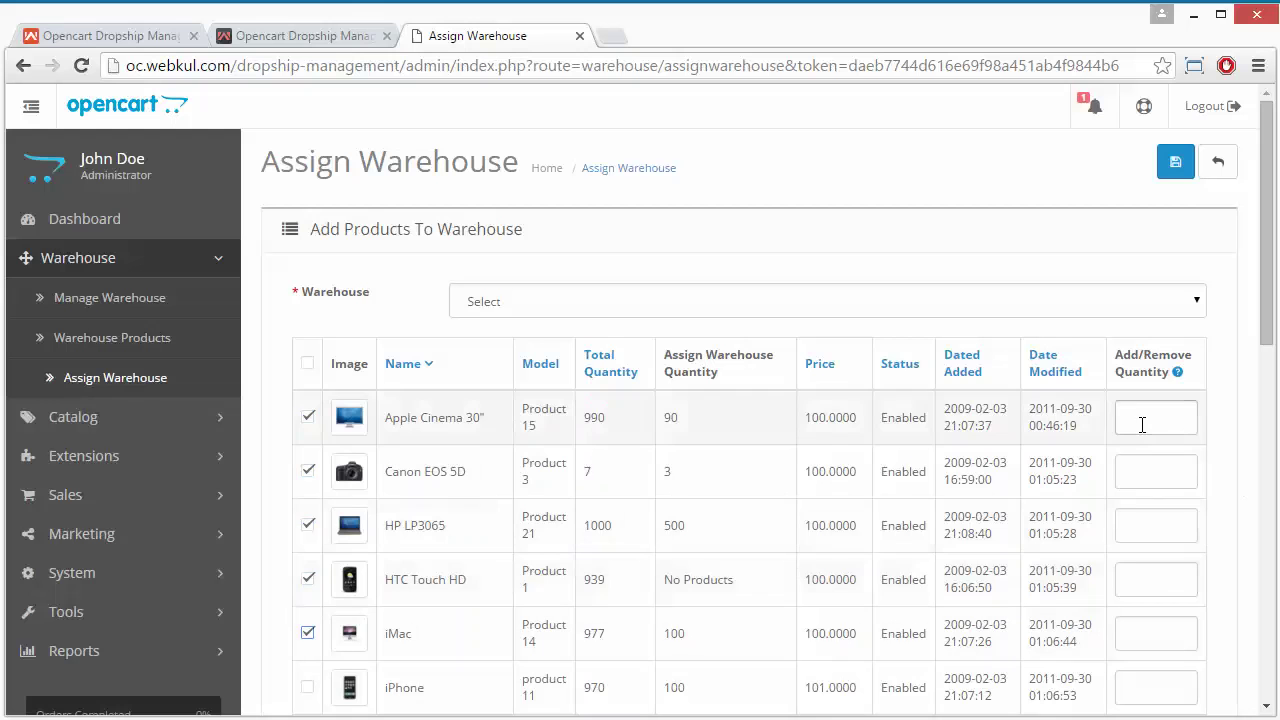
Look over the selected products' Add/Remove Quantity fields and the warehouses available for assignment without choosing one
left_click(1143, 473)
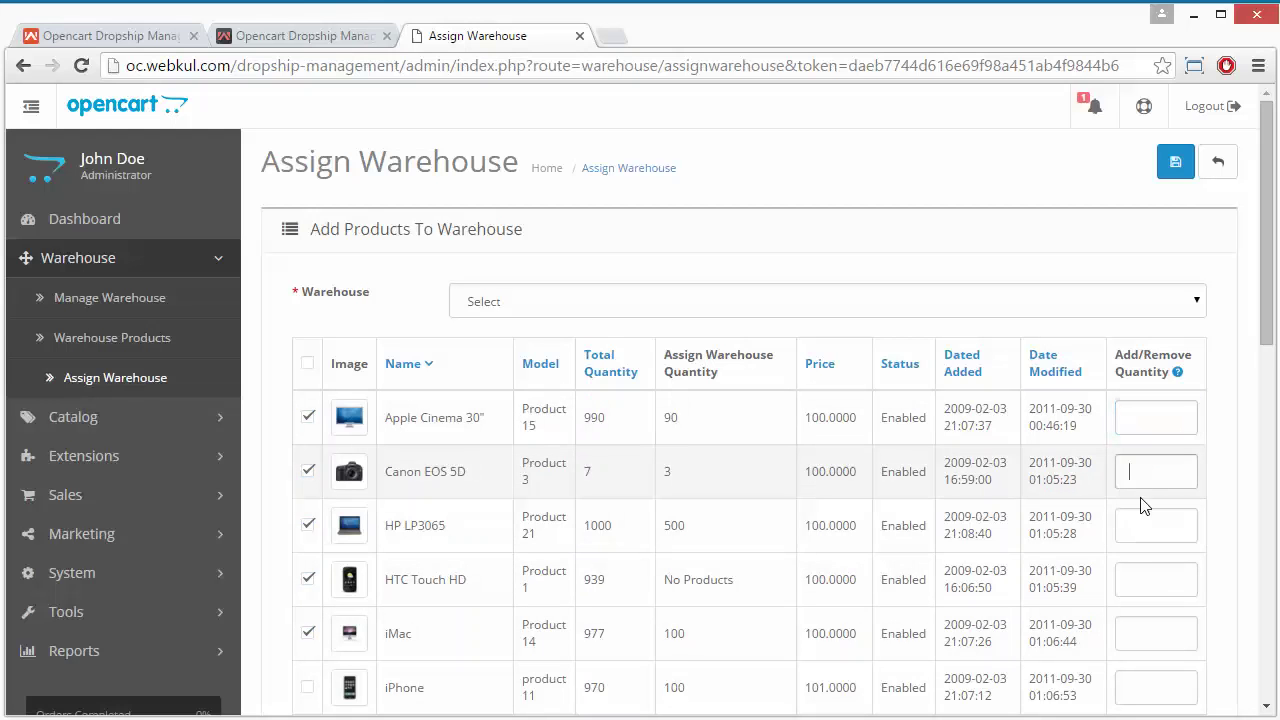
left_click(1140, 525)
left_click(1138, 574)
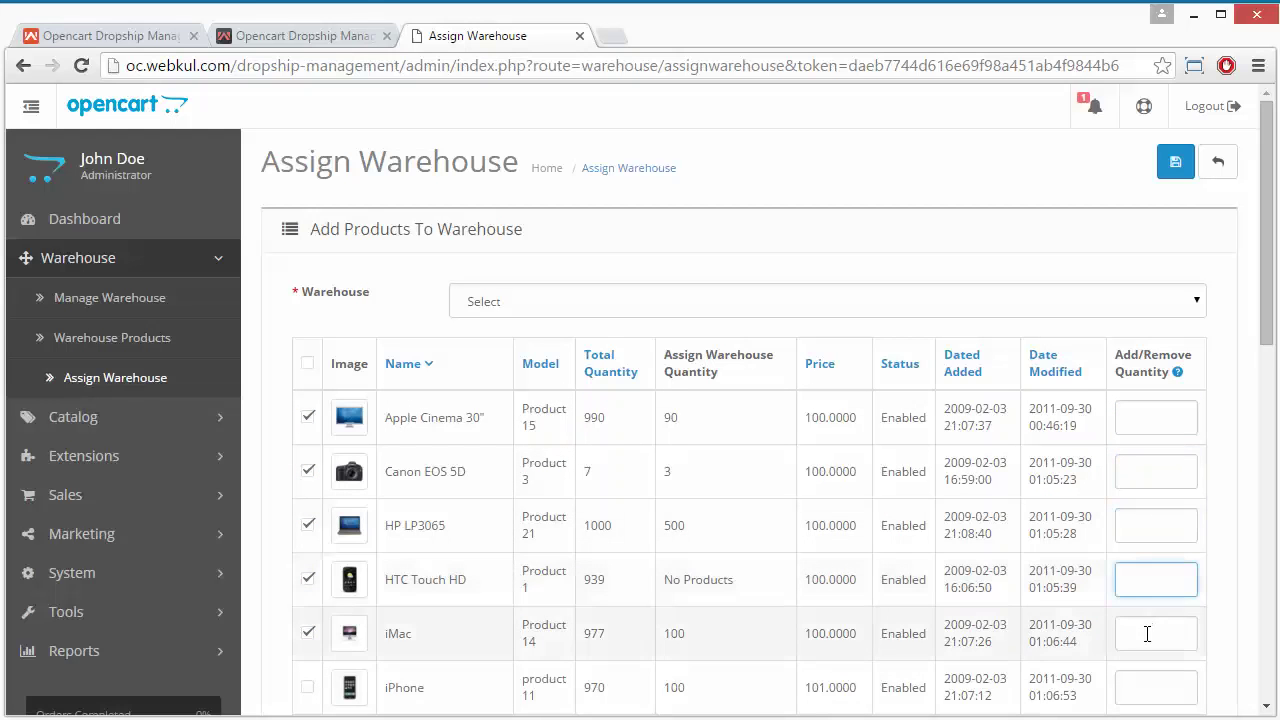
left_click(1147, 633)
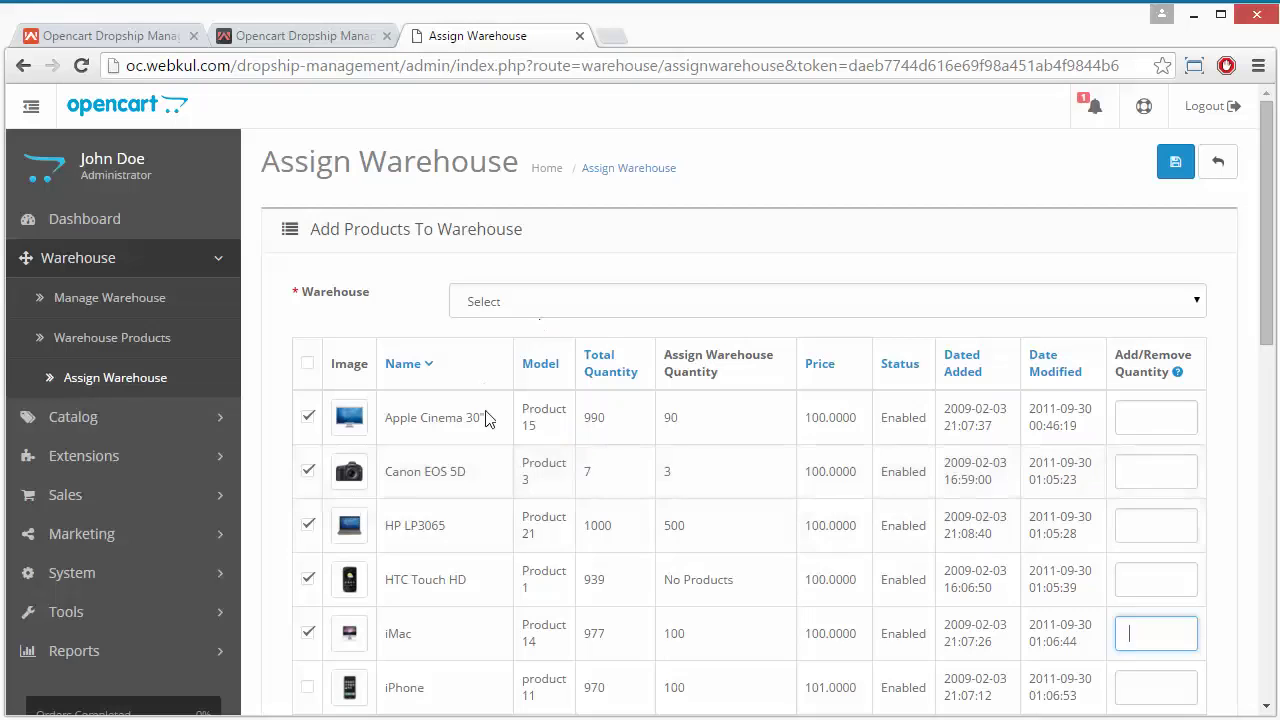
left_click(554, 302)
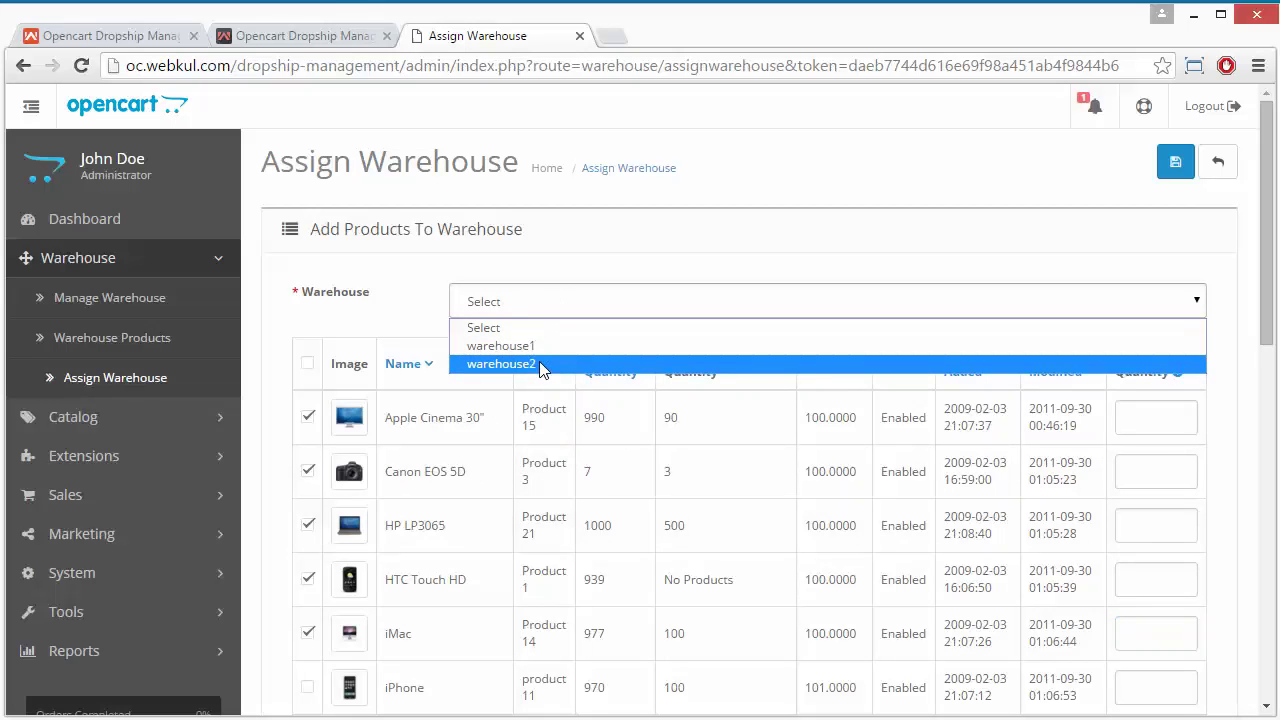
left_click(557, 272)
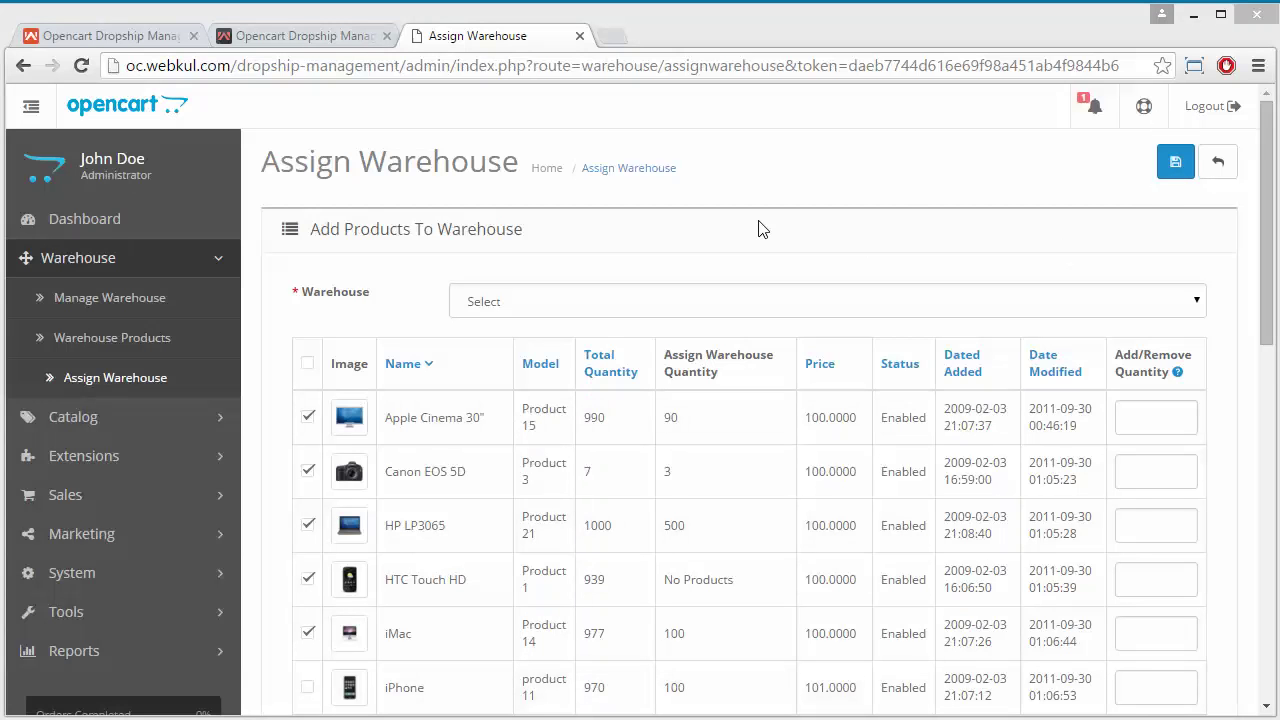
scroll(758, 229, "down", 4)
scroll(758, 229, "up", 4)
Switch to the Opencart Dropship Management Module's product page on the Webkul Store and view its description
left_click(164, 264)
left_click(80, 38)
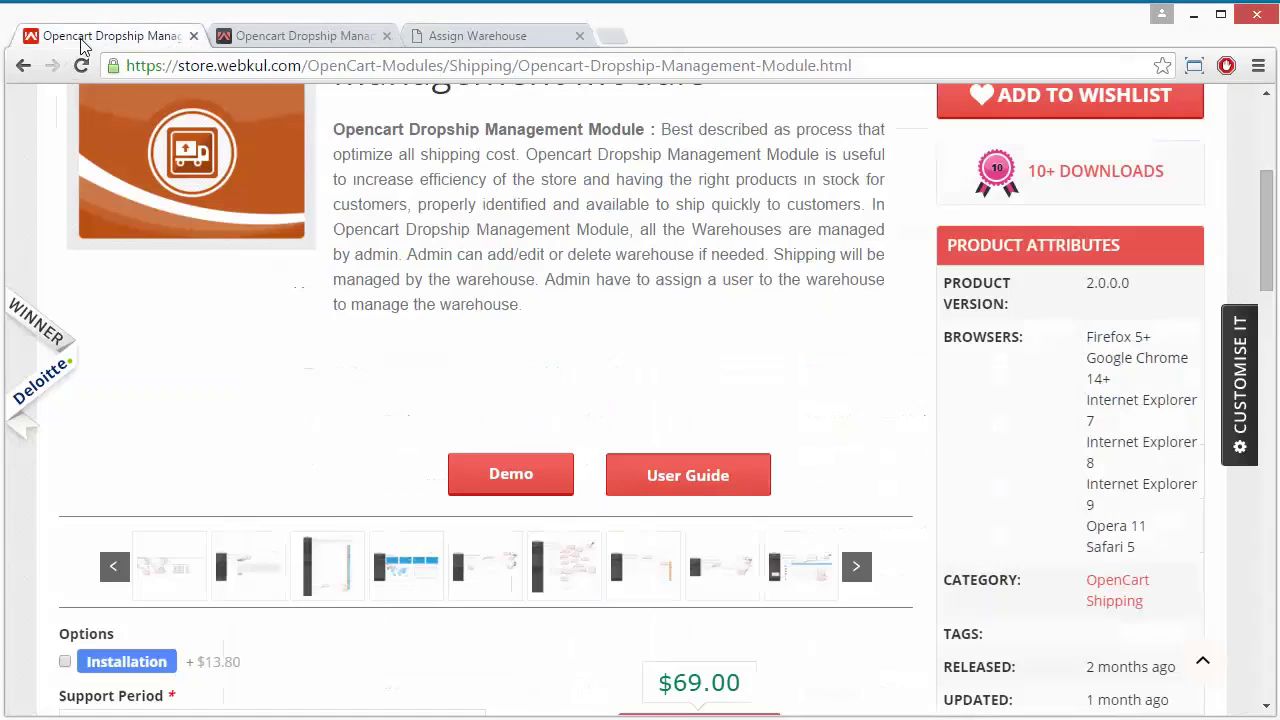
scroll(536, 325, "up", 4)
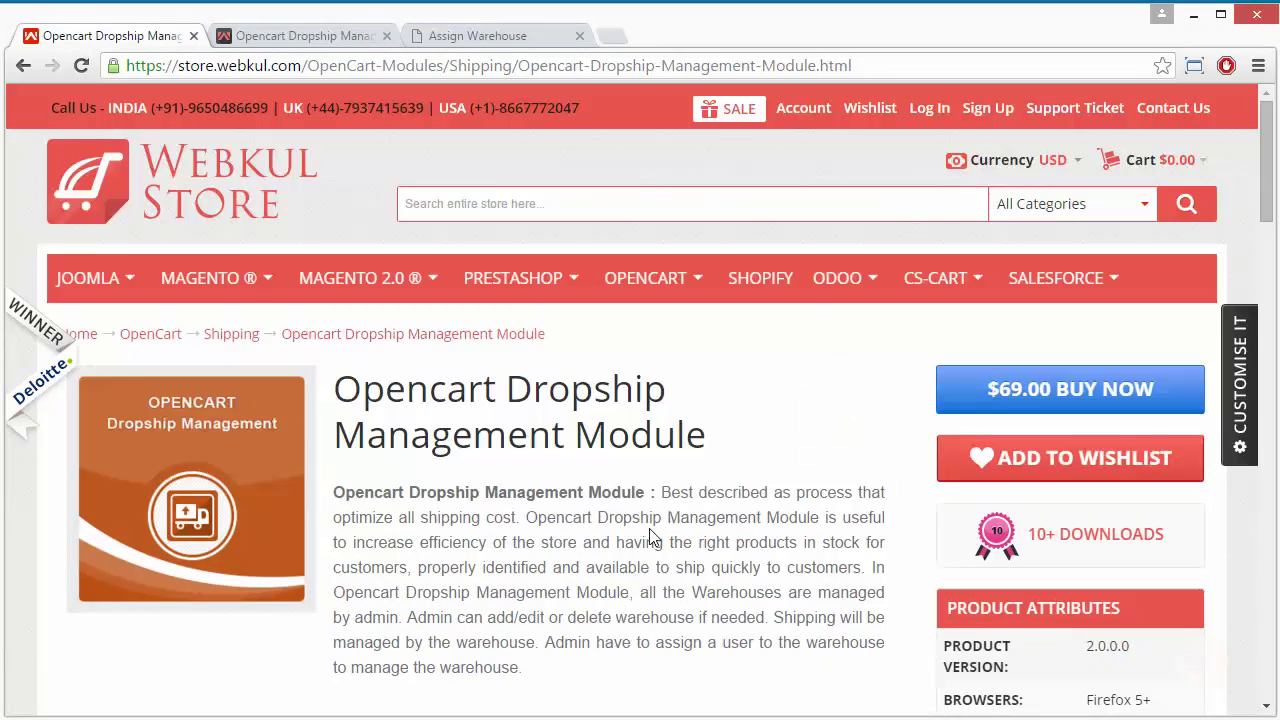